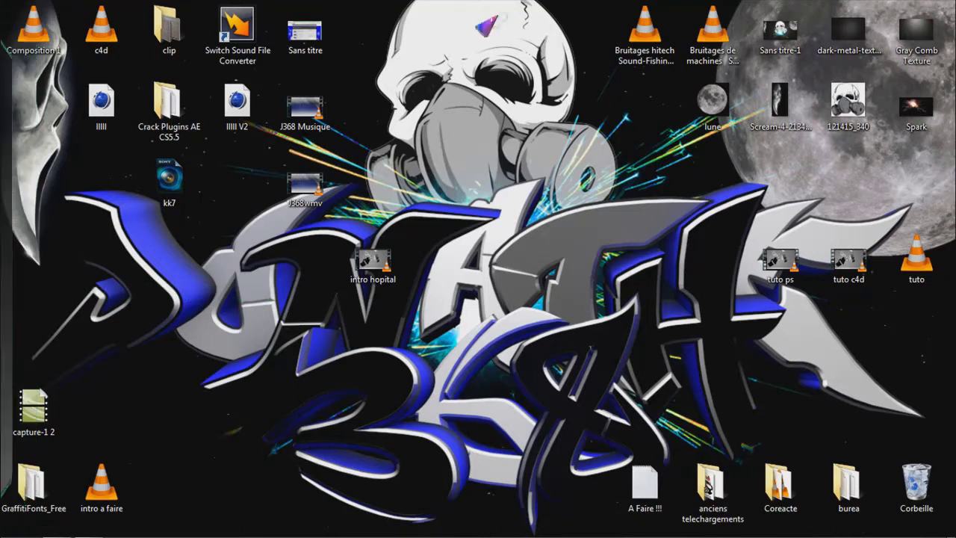
# Step: Look over the source image files on the desktop and switch back to Photoshop
pyautogui.moveTo(564, 21); pyautogui.dragTo(948, 133)
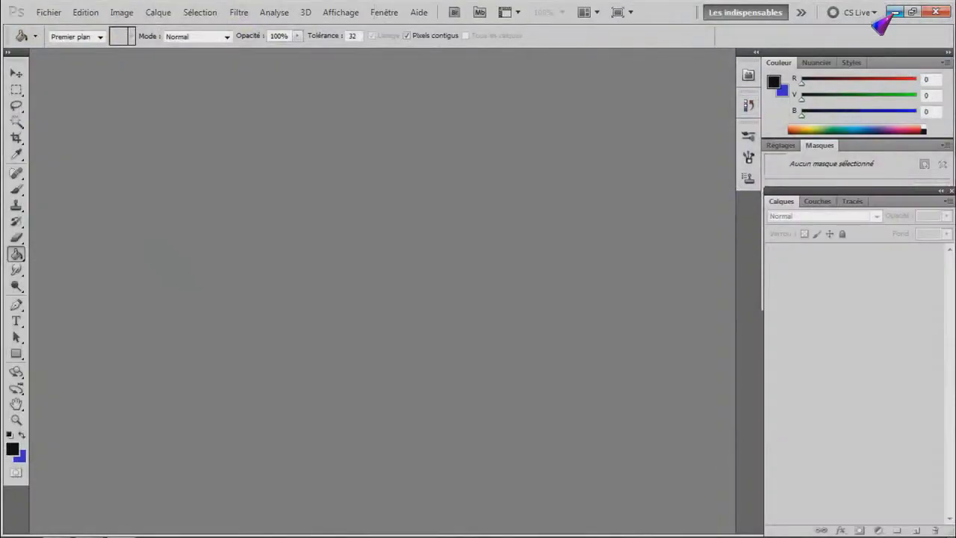
pyautogui.click(894, 12)
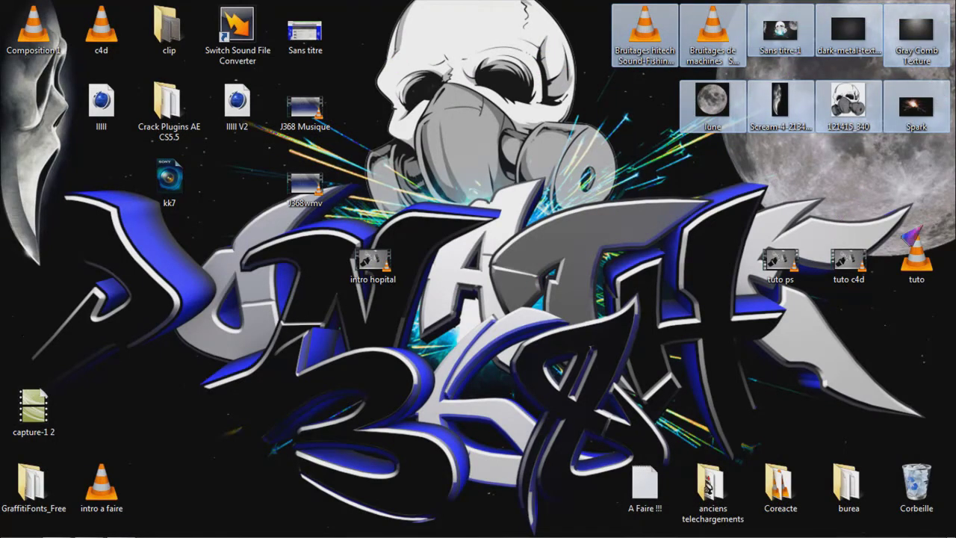
pyautogui.click(809, 167)
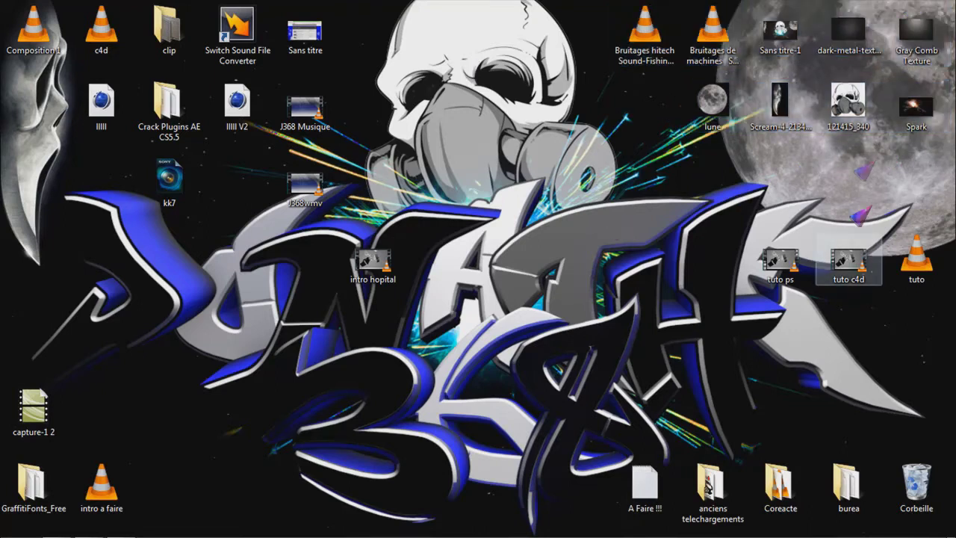
pyautogui.moveTo(187, 530)
pyautogui.click(119, 528)
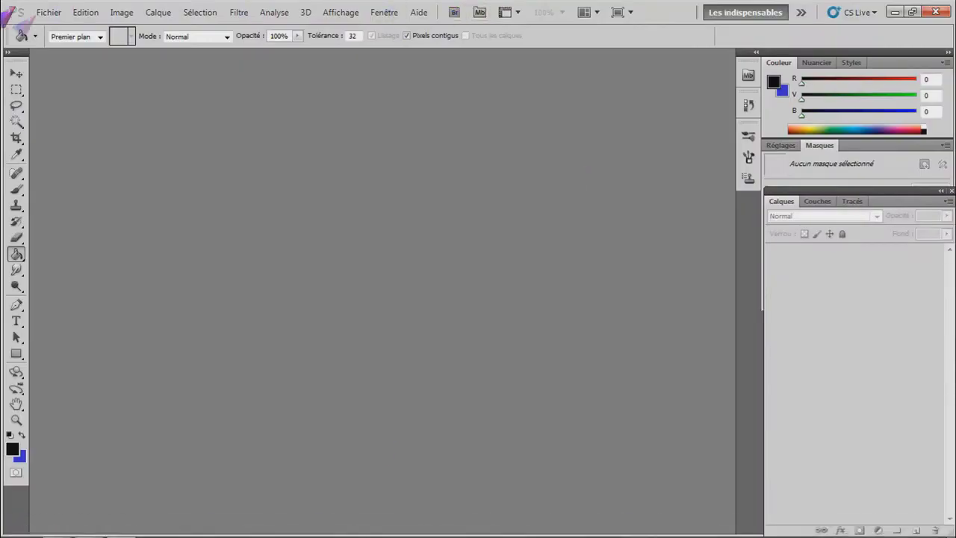
# Step: Create a new 1280 x 720 px RGB document and fill its background with black
pyautogui.click(46, 12)
pyautogui.click(43, 21)
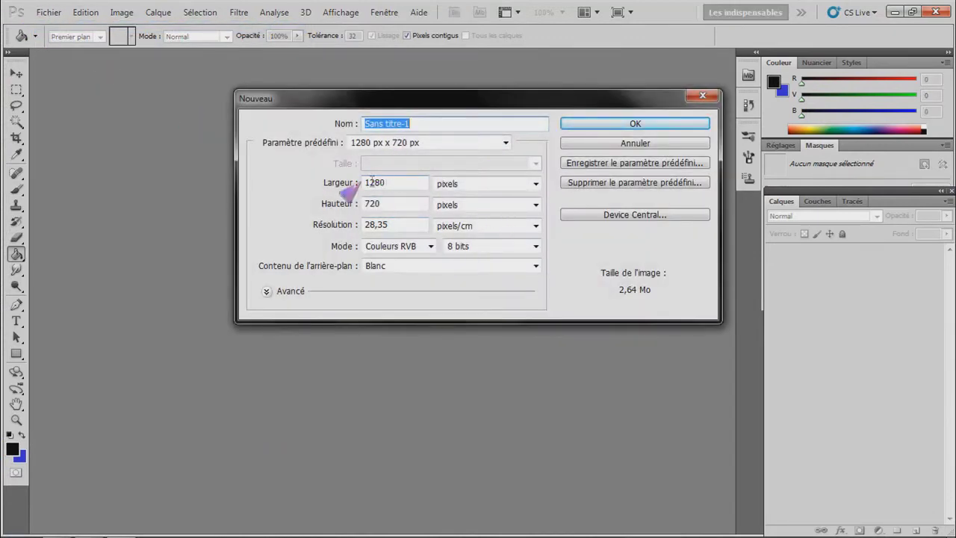
pyautogui.click(566, 124)
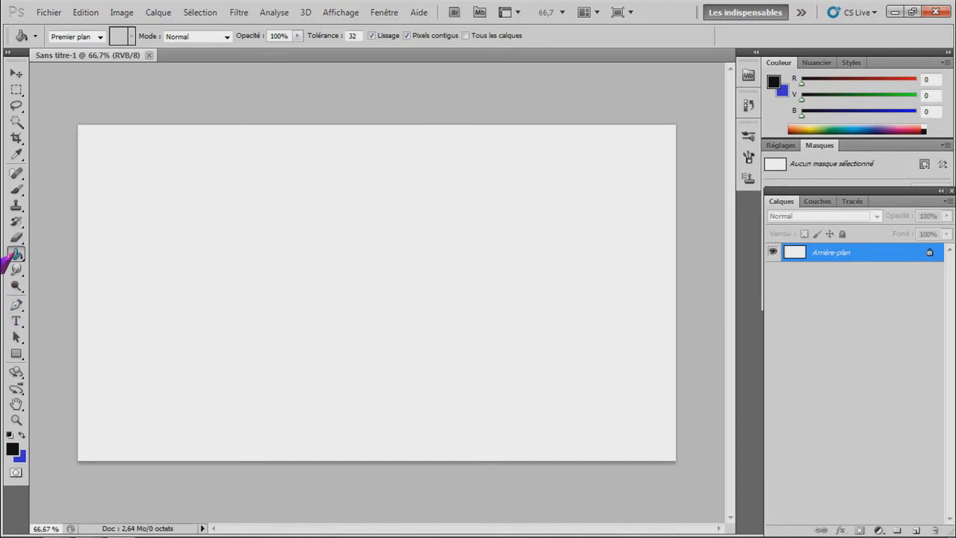
pyautogui.click(363, 229)
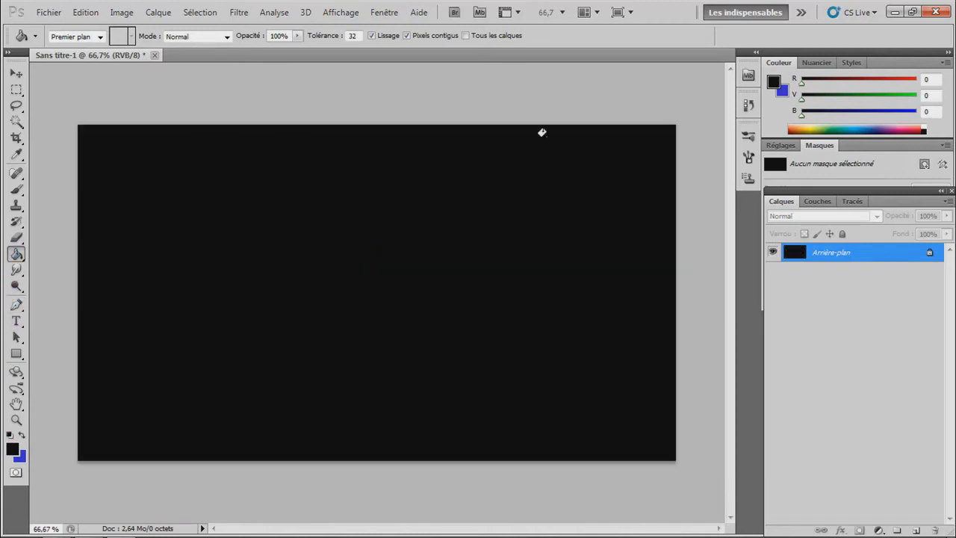
# Step: Place the 121415_340 skull image from the desktop at the centre of the canvas
pyautogui.click(45, 12)
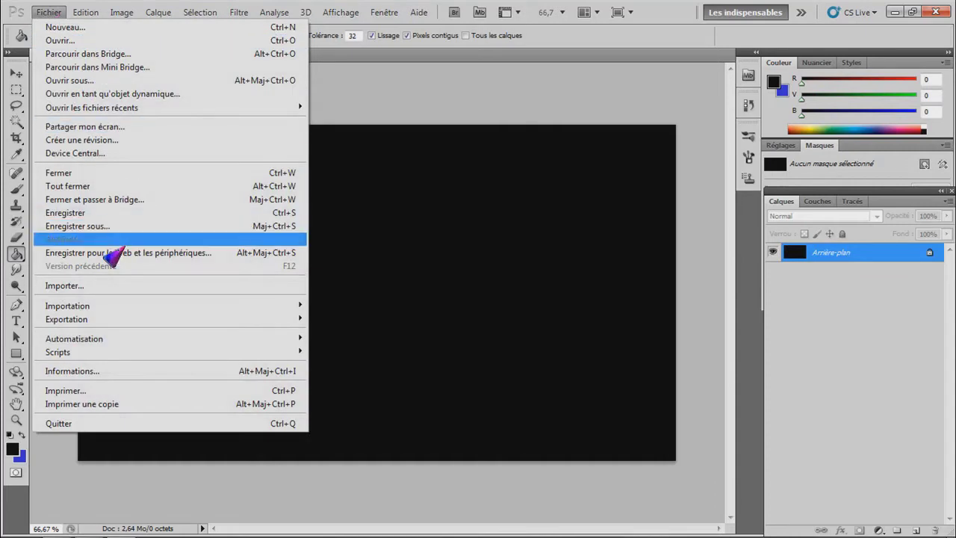
pyautogui.click(67, 285)
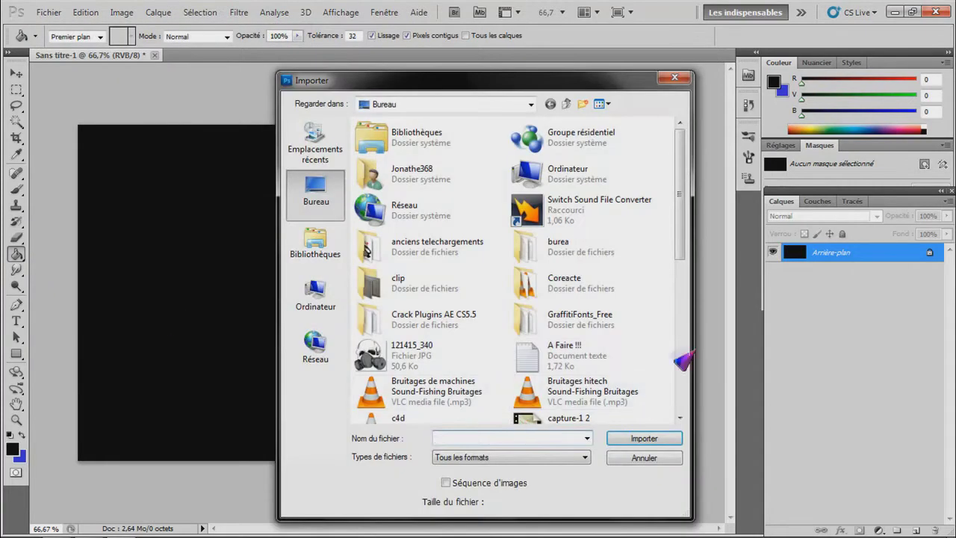
pyautogui.doubleClick(378, 358)
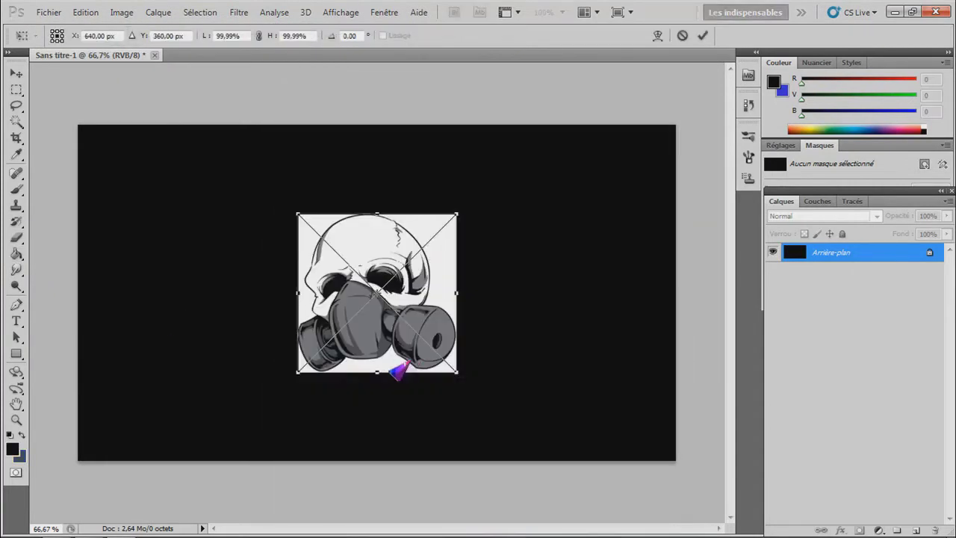
pyautogui.press('Return')
# Step: Rasterize the skull layer and fill the white area around the skull with black using the Paint Bucket
pyautogui.press('g')
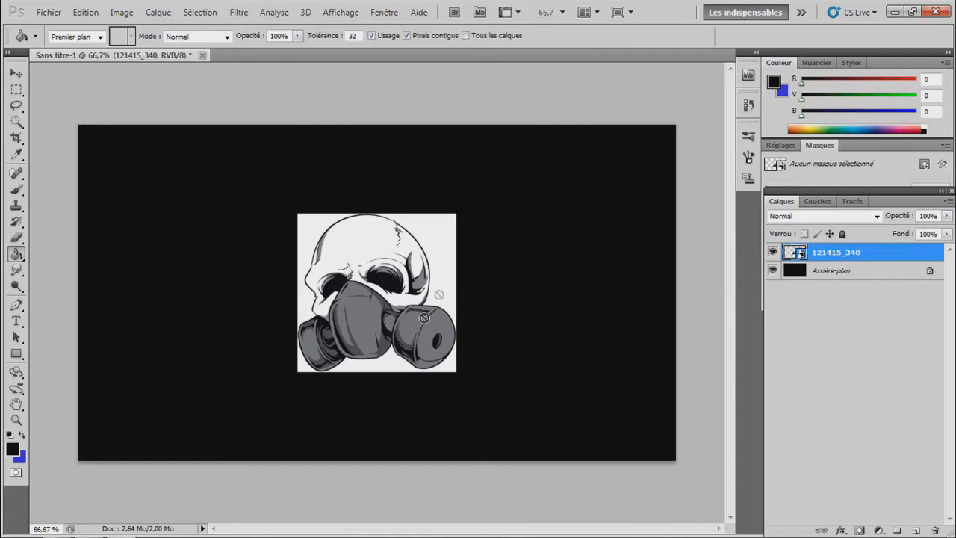
pyautogui.click(347, 278)
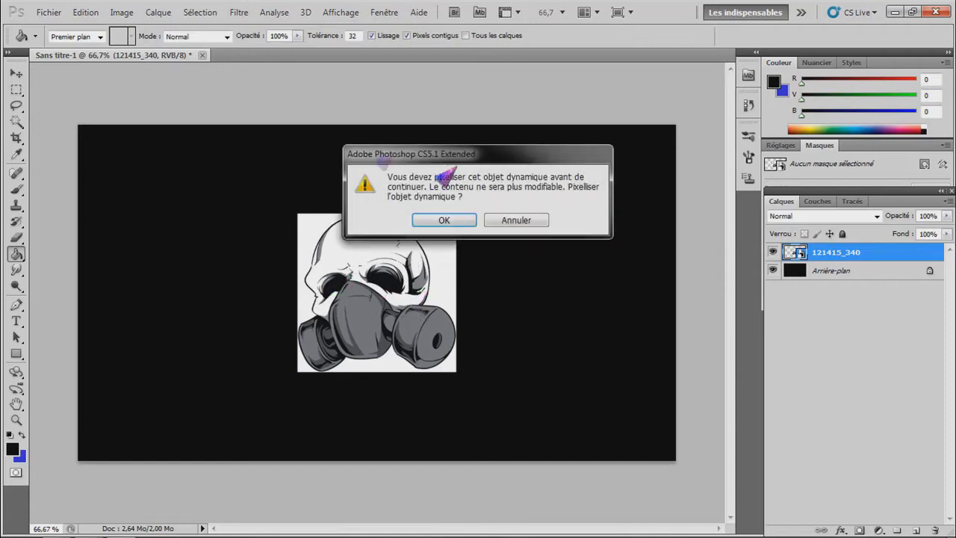
pyautogui.click(443, 220)
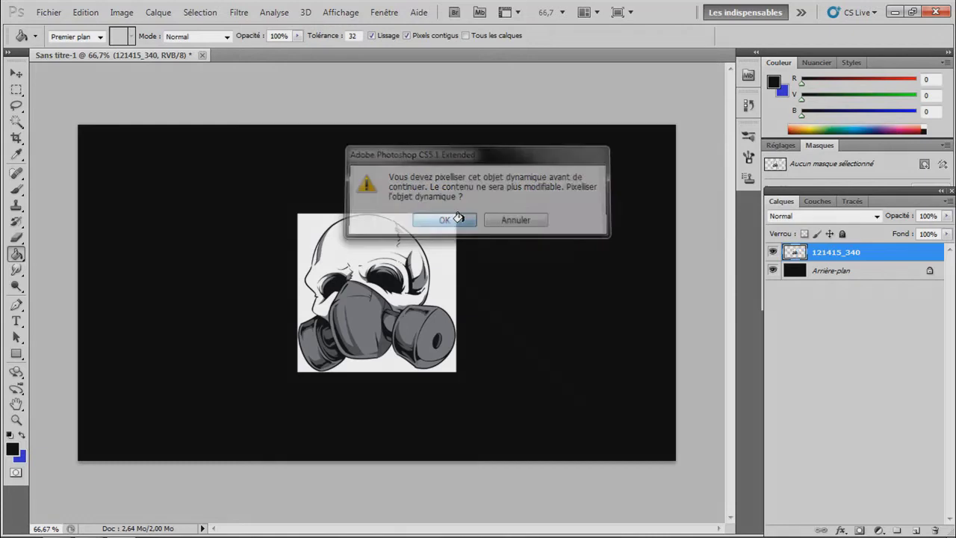
pyautogui.click(426, 223)
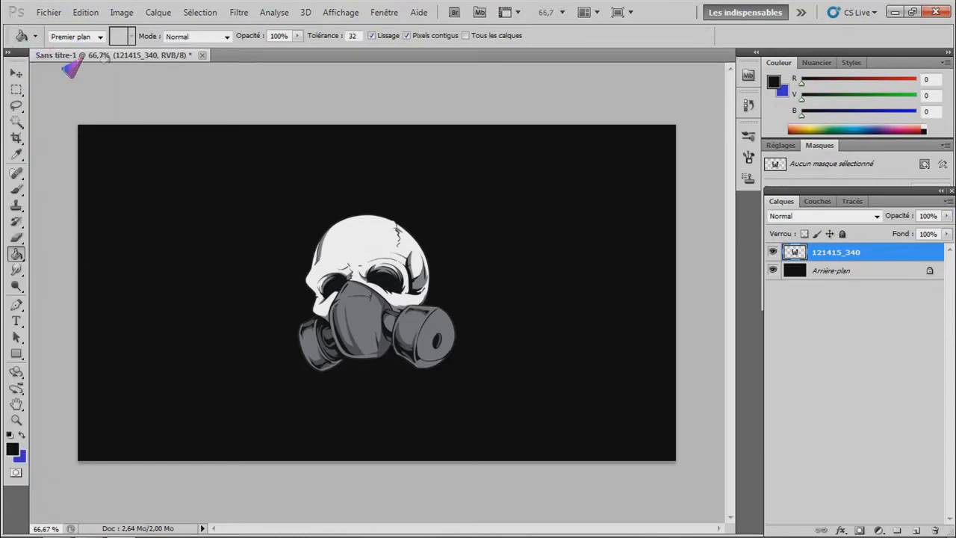
# Step: Enlarge the skull with Free Transform and position it against the upper middle edge of the canvas
pyautogui.click(15, 73)
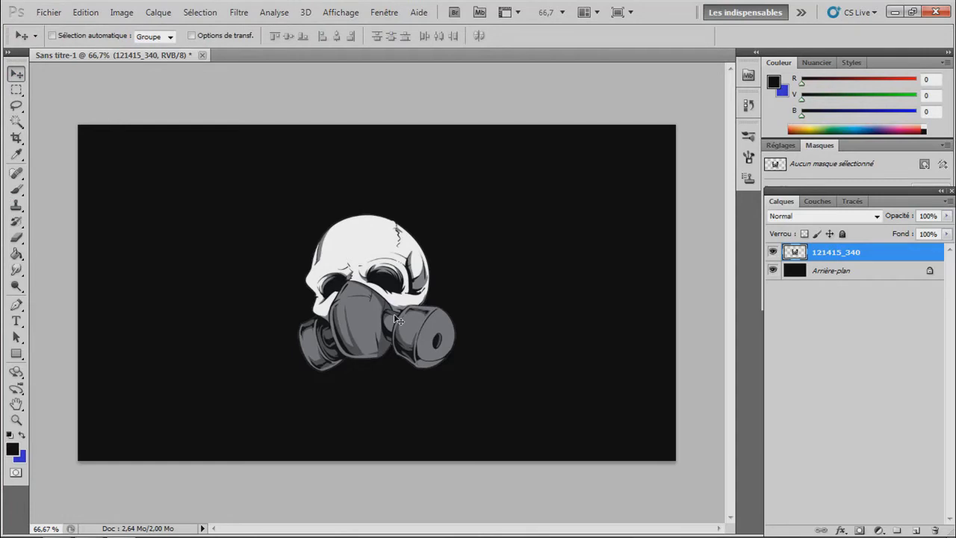
pyautogui.hotkey('ctrl', 't')
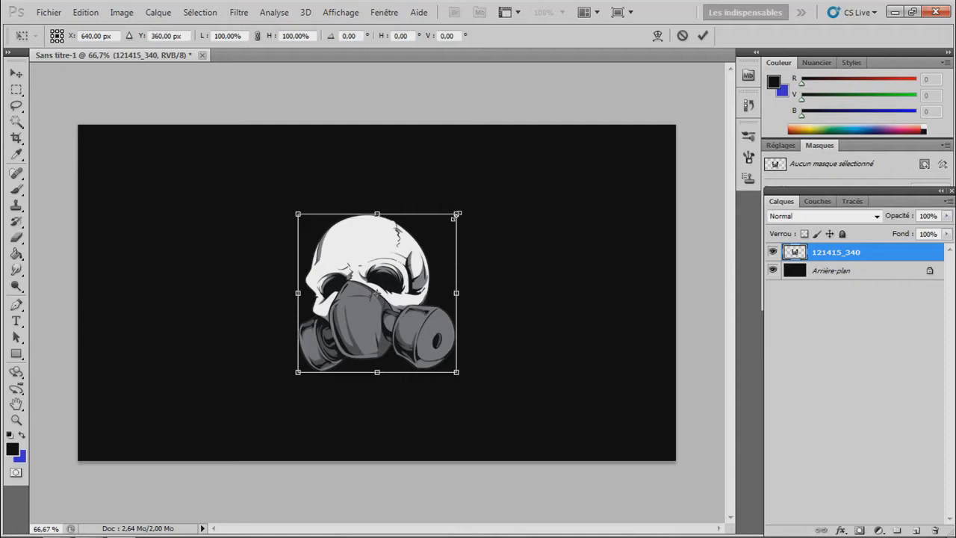
pyautogui.moveTo(457, 215); pyautogui.dragTo(675, 306)
pyautogui.moveTo(446, 306); pyautogui.dragTo(419, 286)
pyautogui.press('Return')
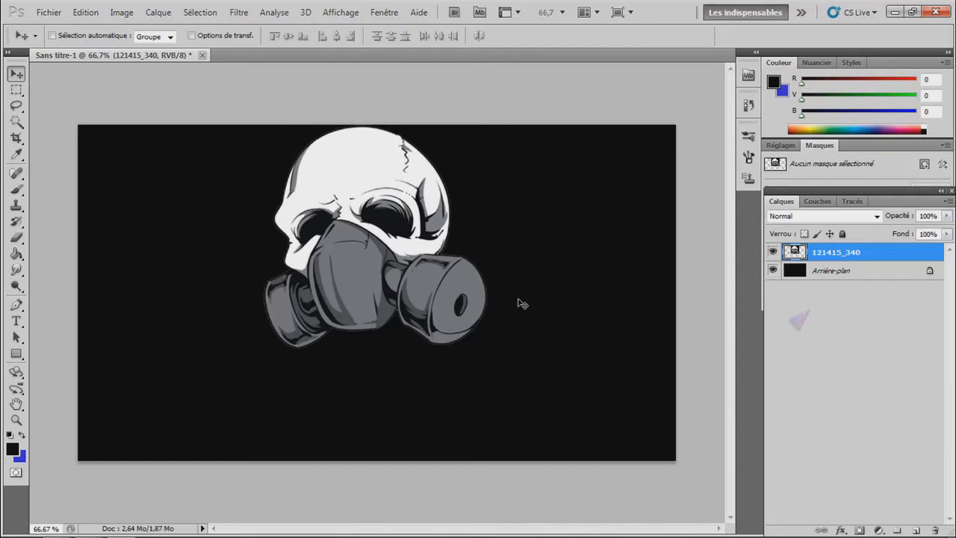
# Step: Place the Scream-4-2134-1024x640 image from the desktop into the composition
pyautogui.click(49, 12)
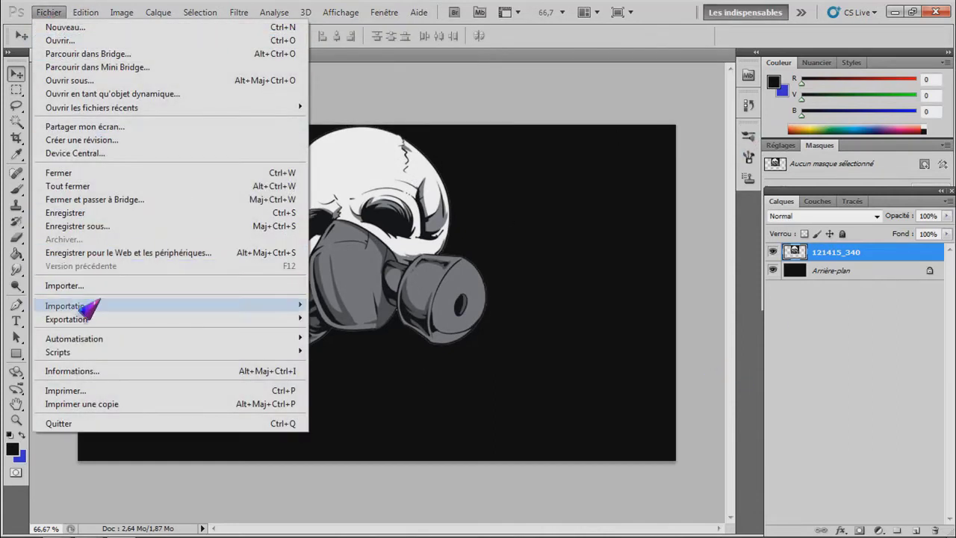
pyautogui.click(132, 285)
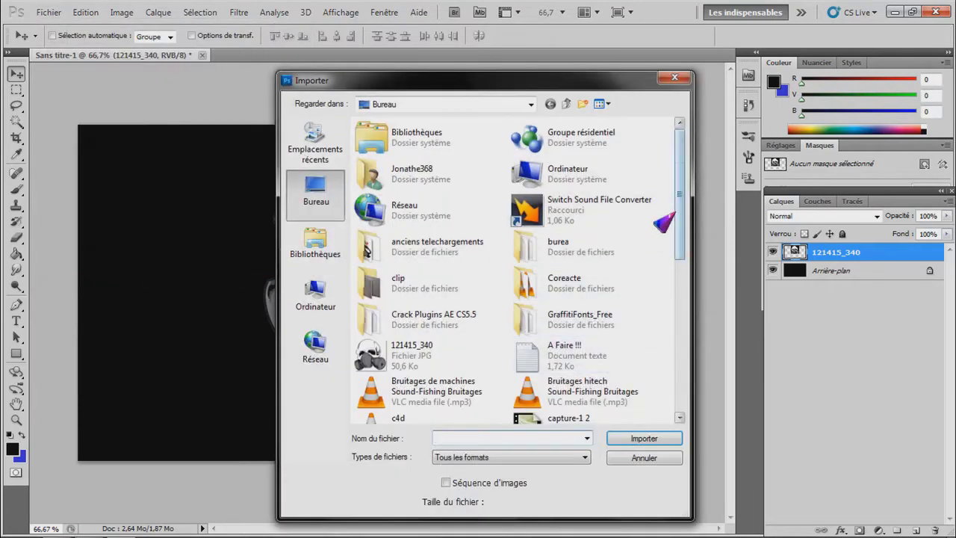
pyautogui.scroll(-5, 665, 284)
pyautogui.scroll(-3, 665, 336)
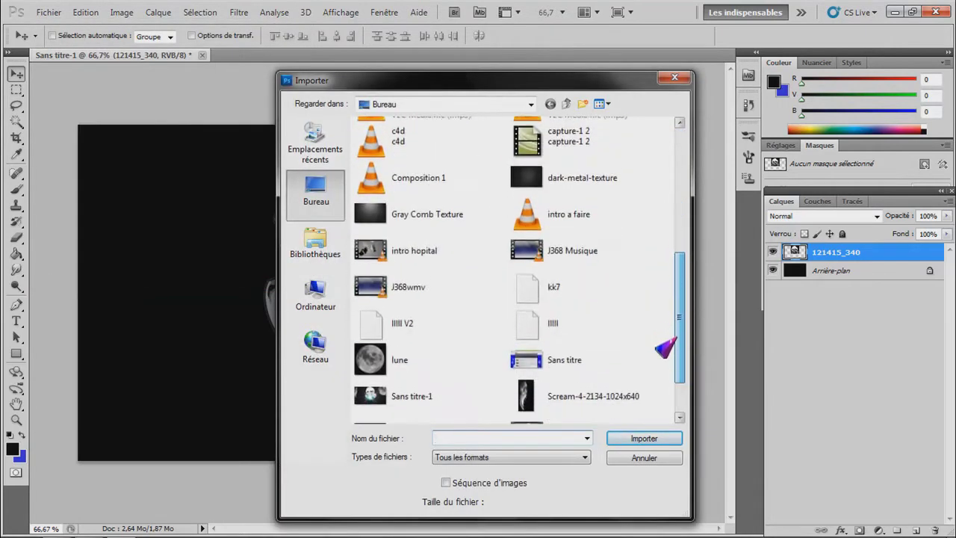
pyautogui.doubleClick(528, 332)
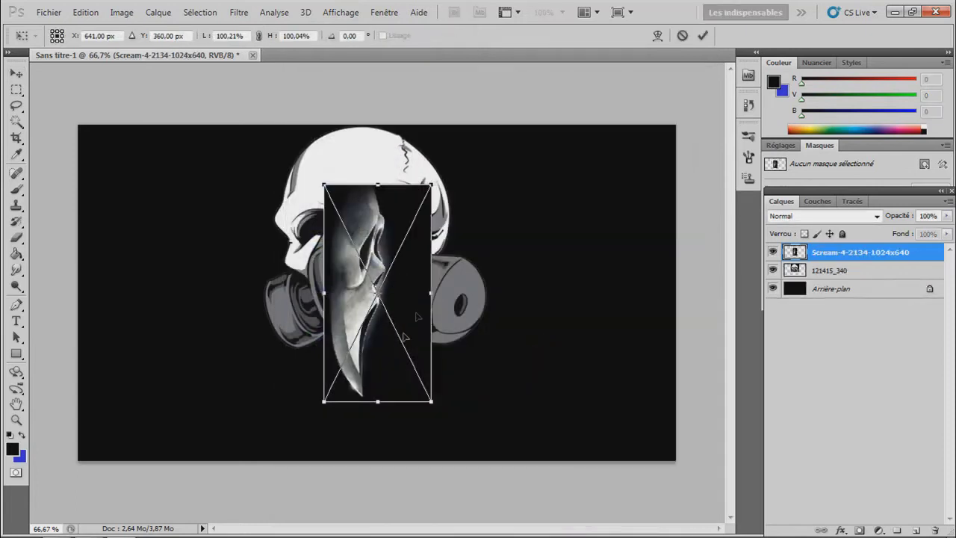
# Step: Set the Scream image's blend mode to Superposition and place it at the canvas's upper-left edge, about X 101 px, Y 233 px
pyautogui.moveTo(419, 276); pyautogui.dragTo(369, 201)
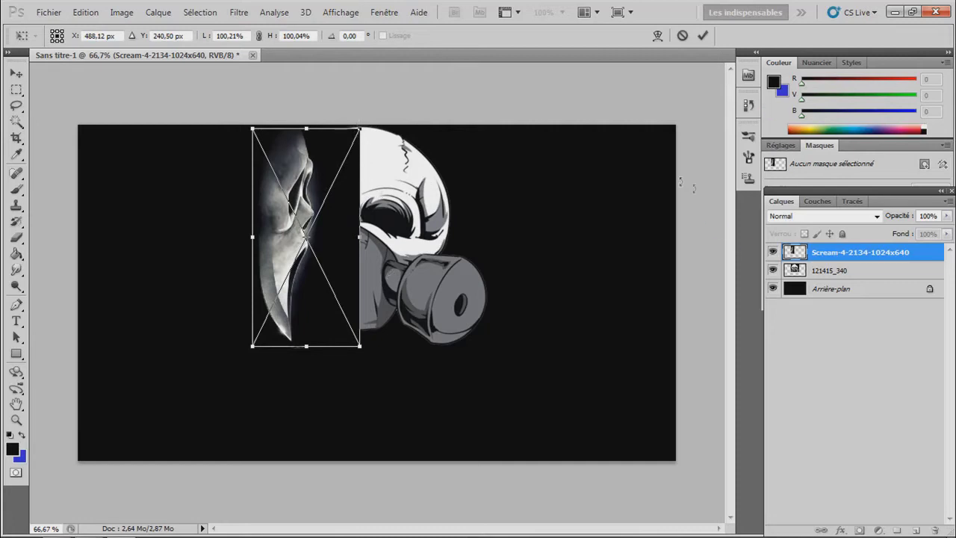
pyautogui.click(796, 218)
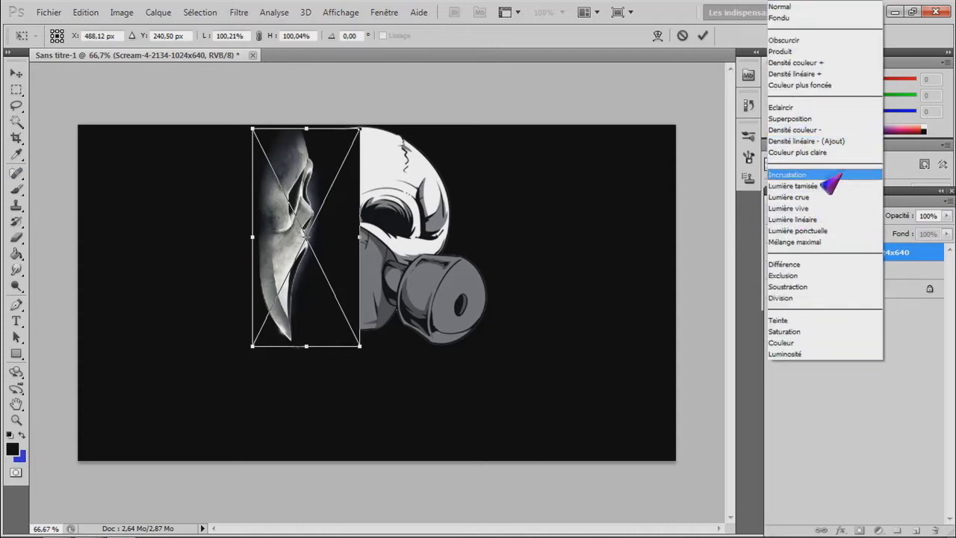
pyautogui.click(808, 123)
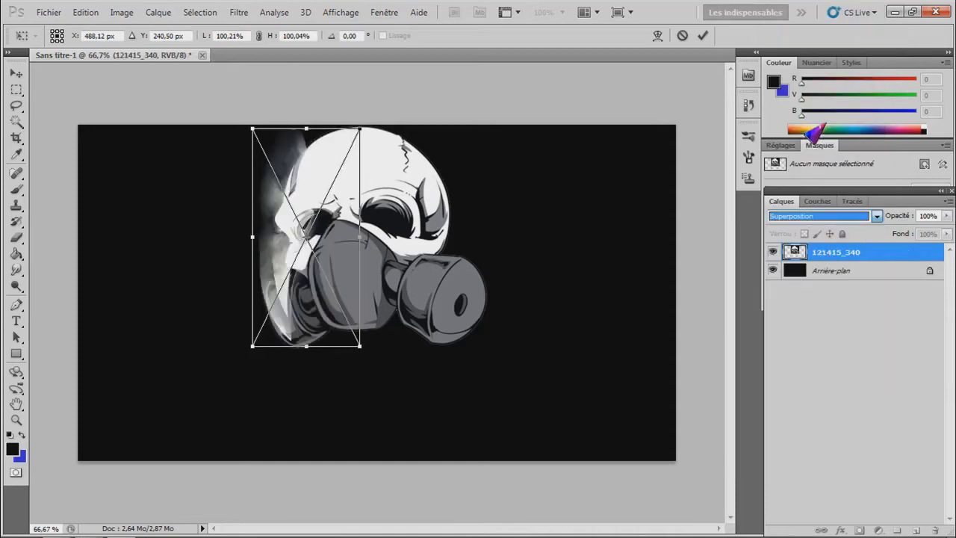
pyautogui.moveTo(302, 300); pyautogui.dragTo(125, 294)
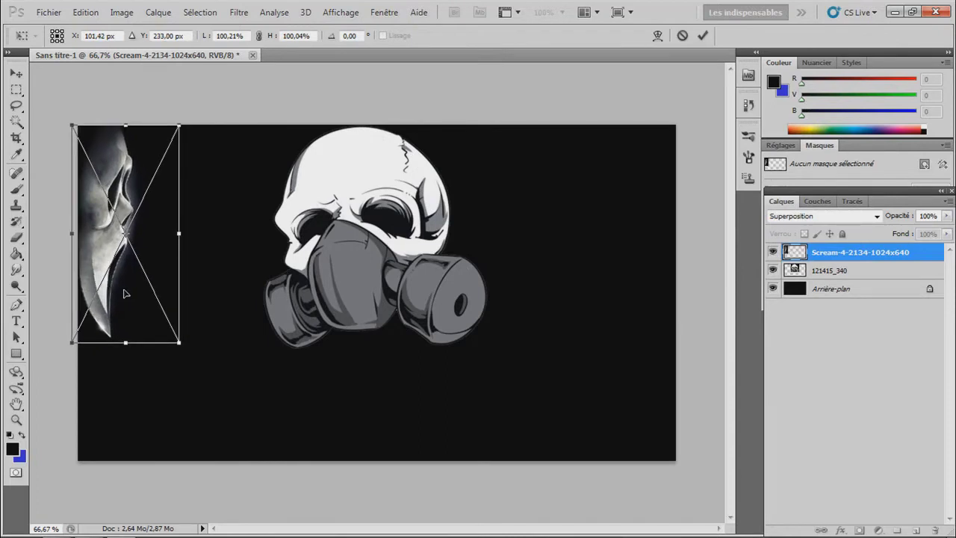
pyautogui.press('Return')
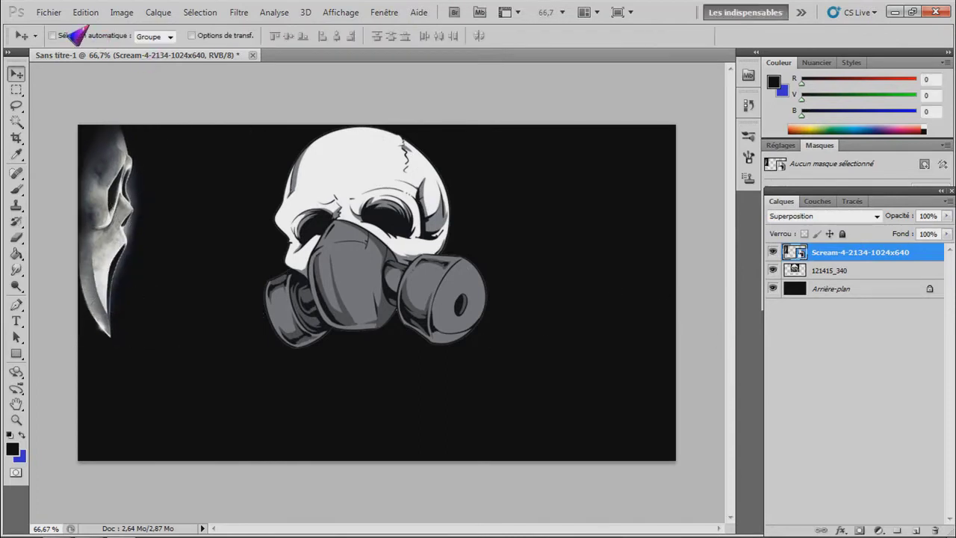
# Step: Place the lune moon image from the desktop into the composition
pyautogui.click(48, 12)
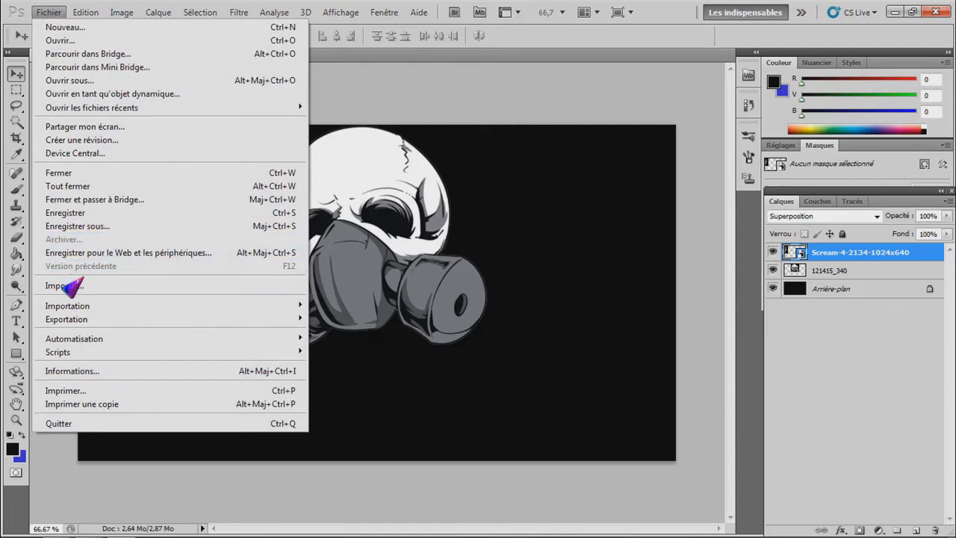
pyautogui.click(71, 285)
pyautogui.moveTo(677, 188); pyautogui.dragTo(689, 371)
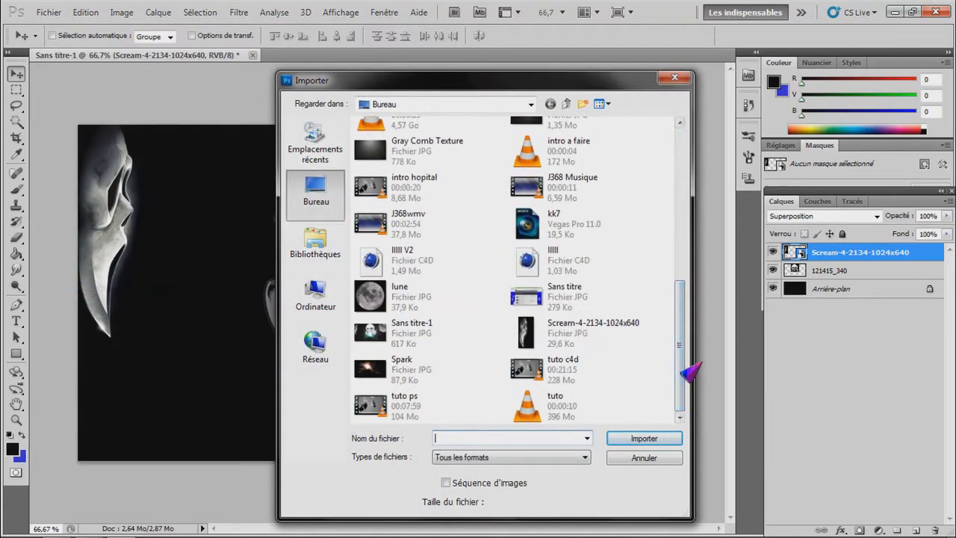
pyautogui.doubleClick(395, 299)
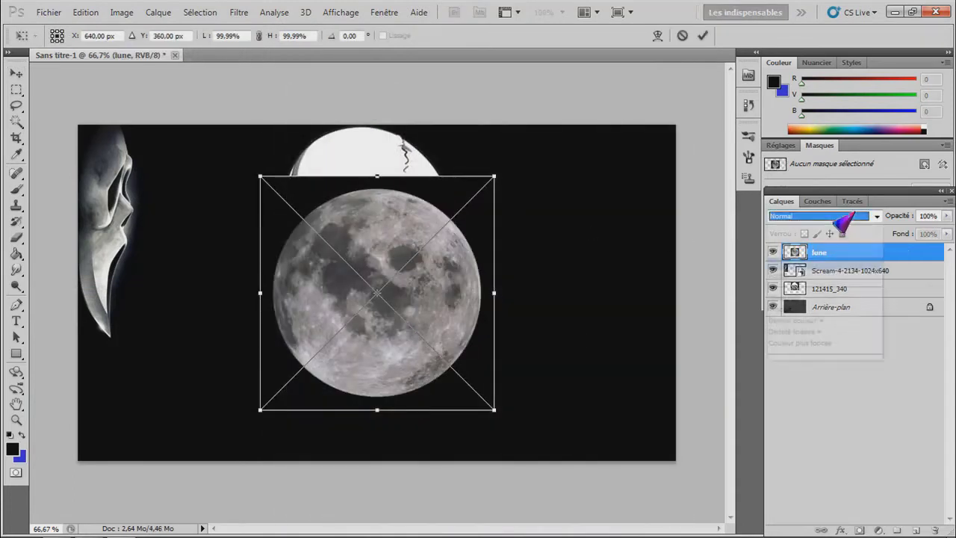
# Step: Set the moon layer's blend mode to Superposition and move it partly outside the canvas's upper-right corner
pyautogui.click(840, 216)
pyautogui.click(792, 119)
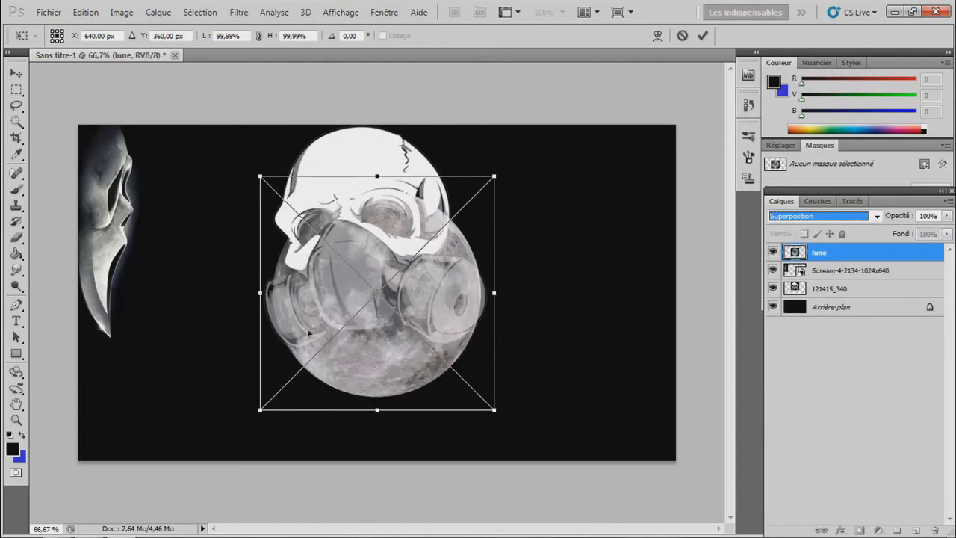
pyautogui.moveTo(682, 211); pyautogui.dragTo(611, 206)
pyautogui.press('Return')
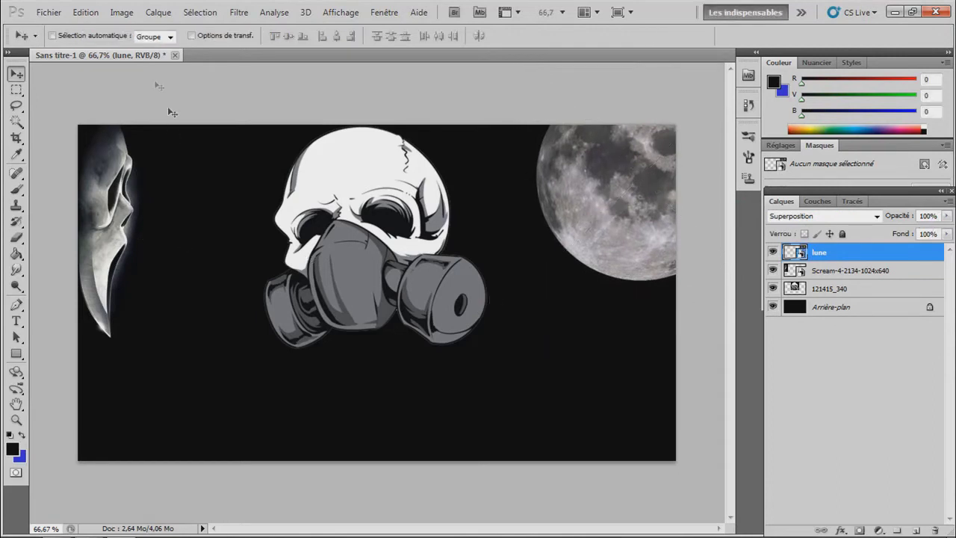
# Step: Place the Spark image from the desktop and move it over the canvas's lower middle, about X 704 px, Y 541 px
pyautogui.click(49, 12)
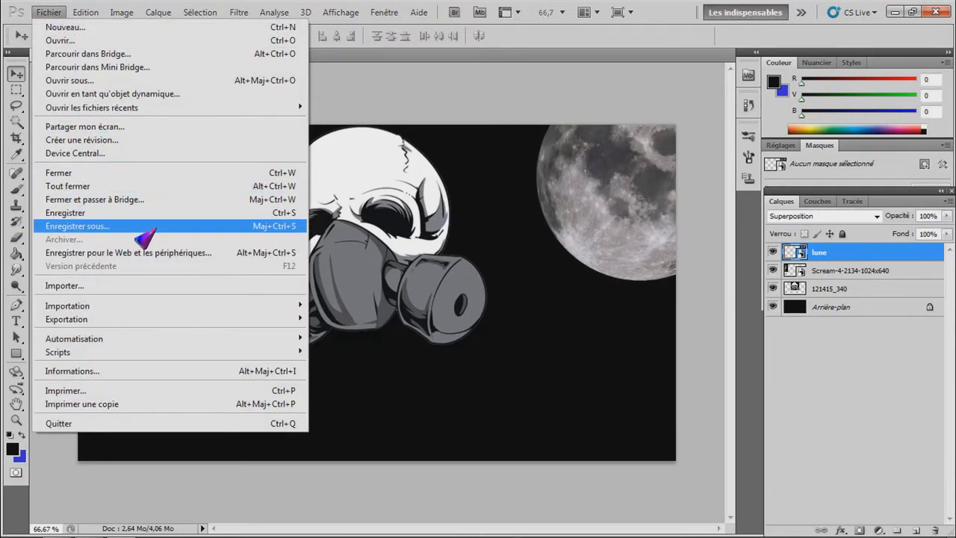
pyautogui.click(139, 287)
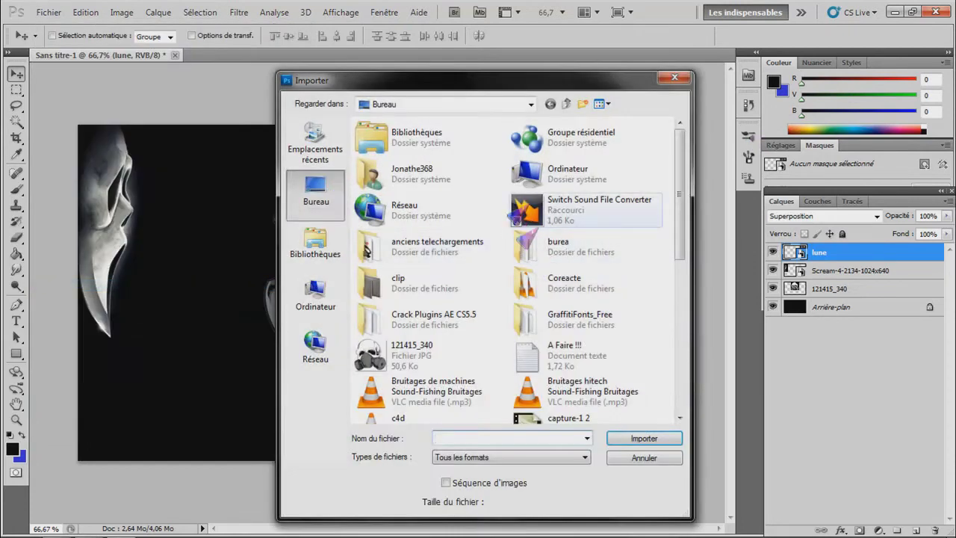
pyautogui.scroll(-3, 667, 256)
pyautogui.scroll(-5, 665, 270)
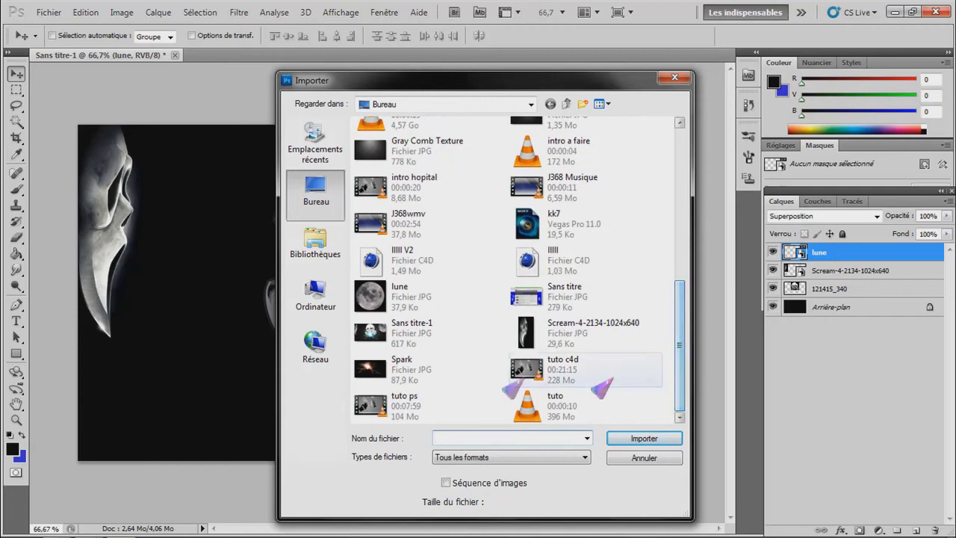
pyautogui.doubleClick(422, 369)
pyautogui.moveTo(449, 402); pyautogui.dragTo(436, 382)
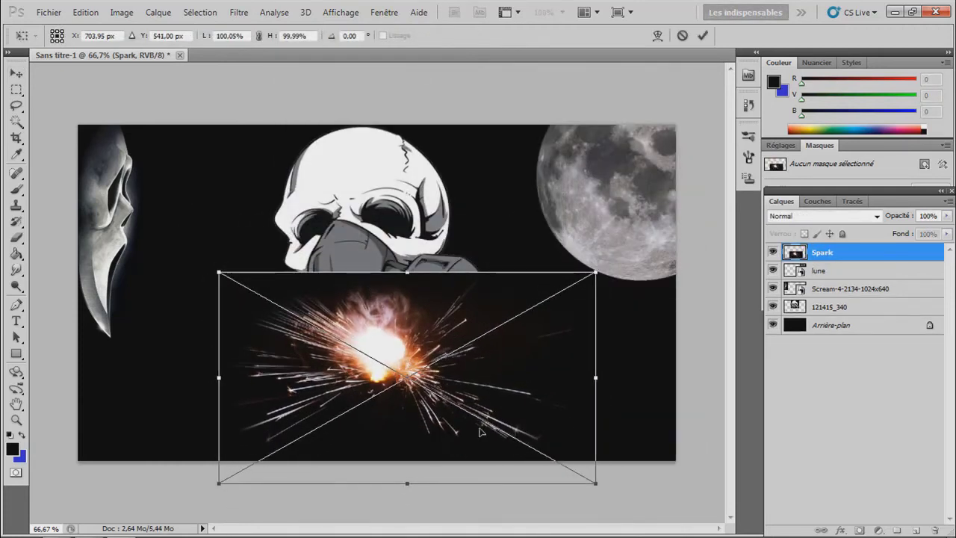
# Step: Set the Spark image's blend mode to Superposition, commit its placement and rasterize the layer
pyautogui.click(835, 216)
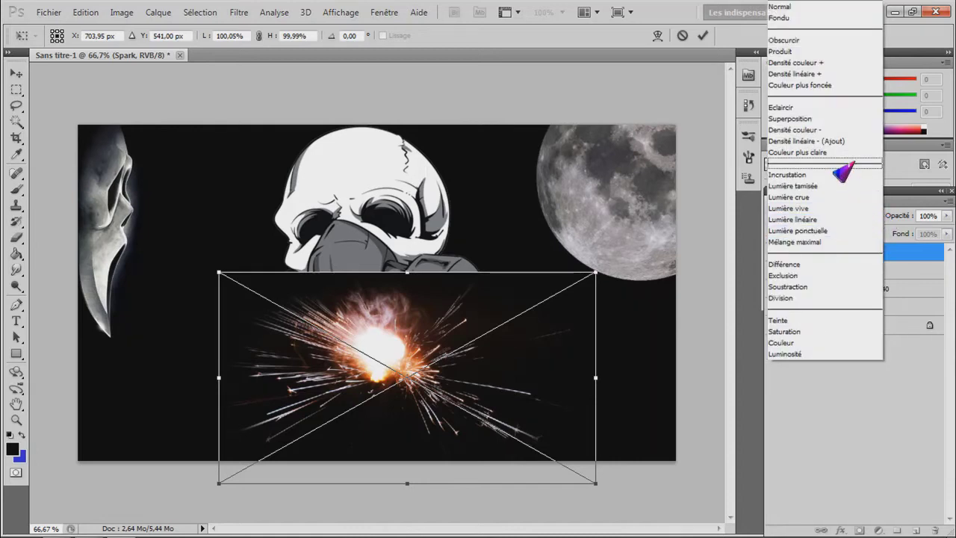
pyautogui.click(825, 119)
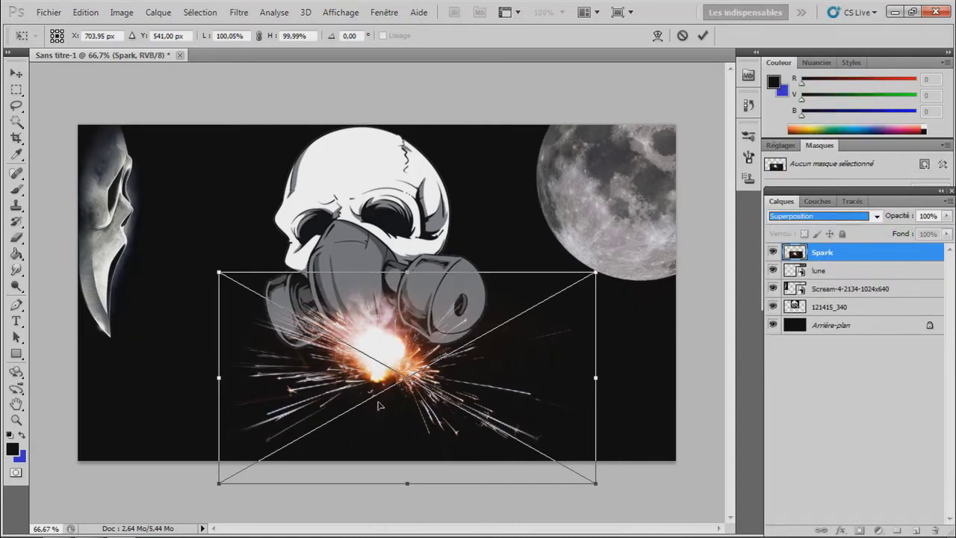
pyautogui.click(893, 12)
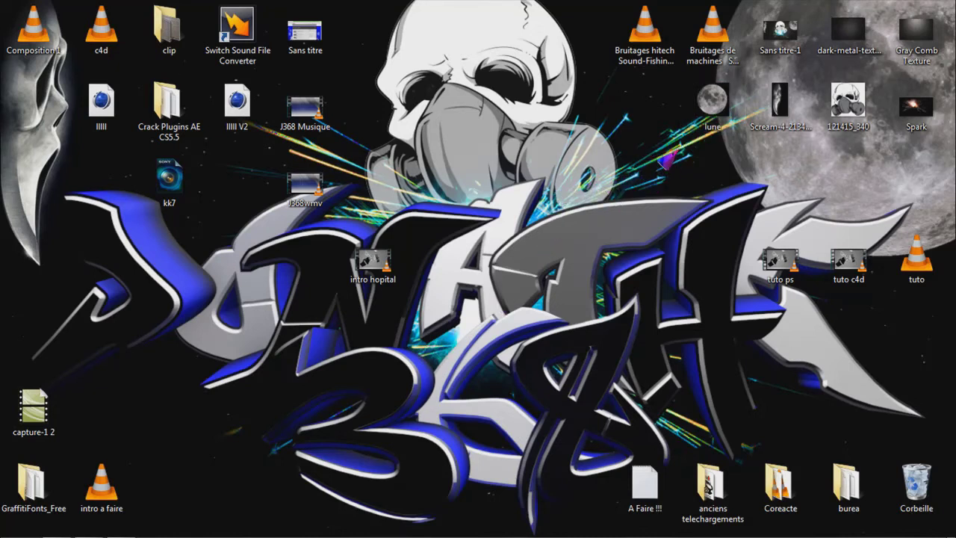
pyautogui.moveTo(216, 535)
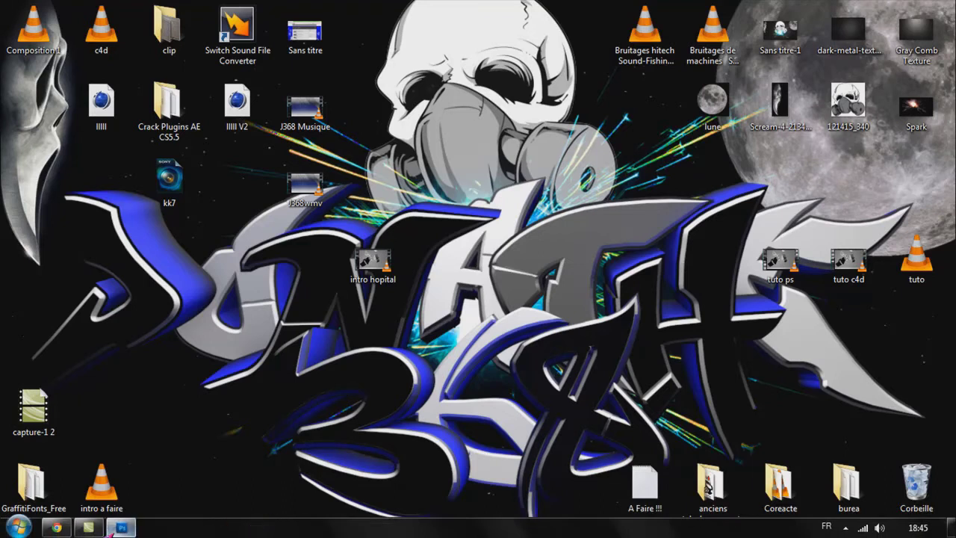
pyautogui.click(114, 528)
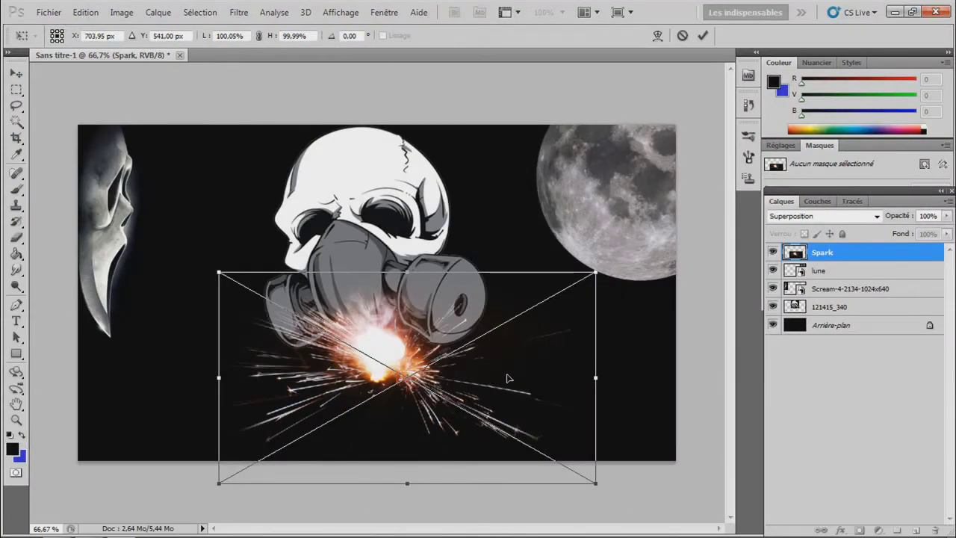
pyautogui.press('Return')
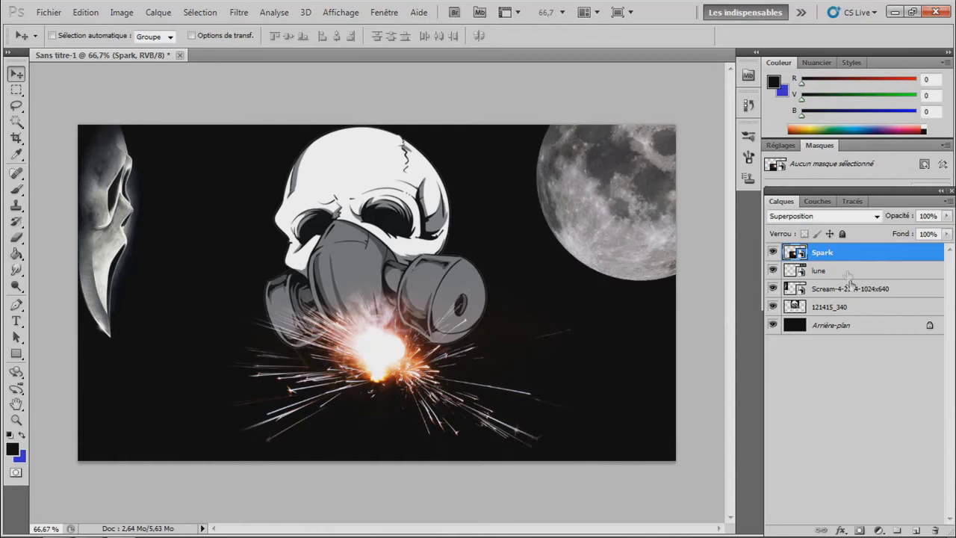
pyautogui.rightClick(842, 259)
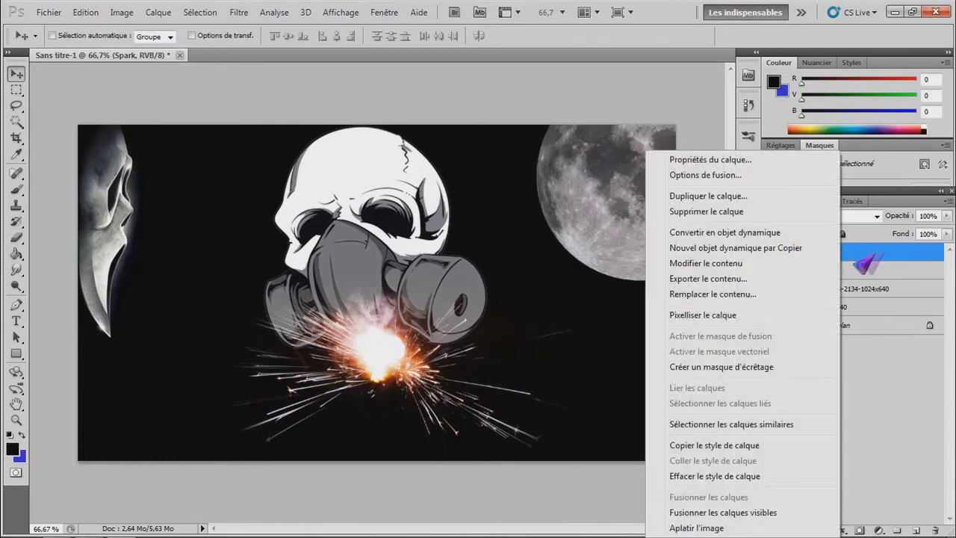
pyautogui.click(723, 315)
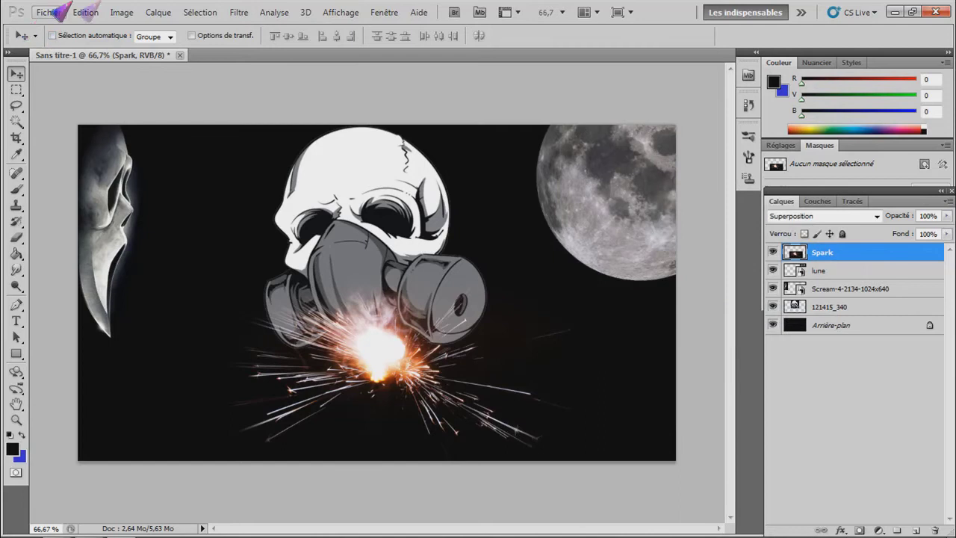
# Step: Recolour the Spark layer with Hue +180 and Saturation +100, and move it to about X 690 px, Y 572 px
pyautogui.click(119, 14)
pyautogui.moveTo(136, 48)
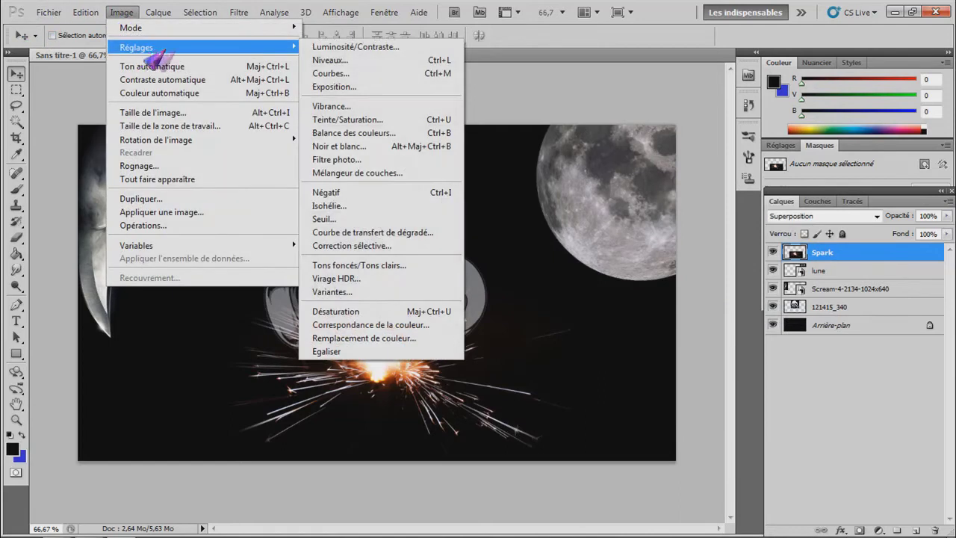
pyautogui.click(348, 120)
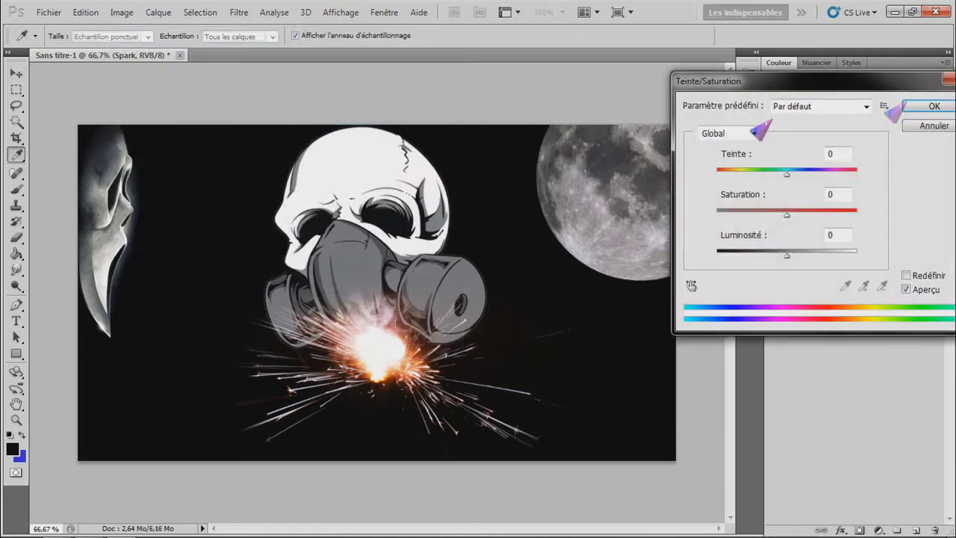
pyautogui.moveTo(786, 173); pyautogui.dragTo(917, 179)
pyautogui.moveTo(857, 174); pyautogui.dragTo(926, 171)
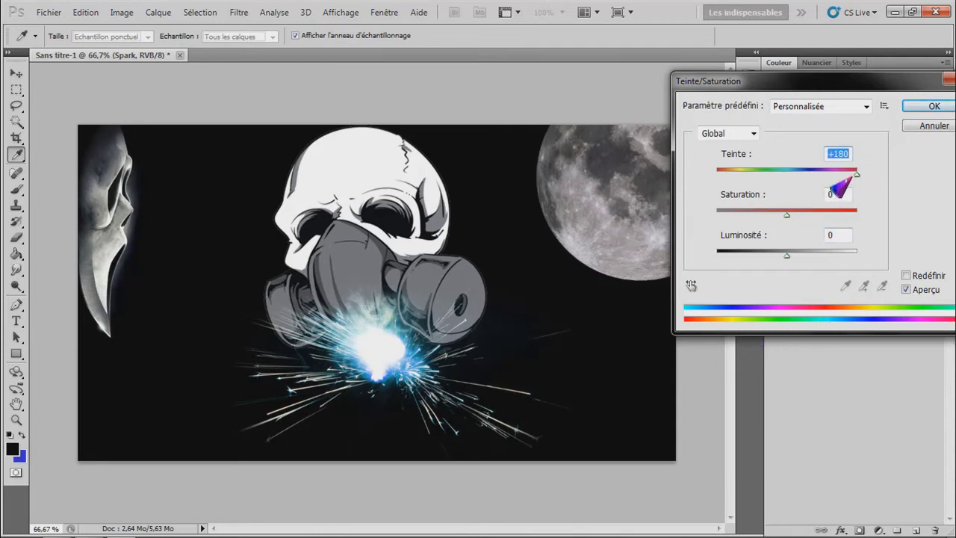
pyautogui.moveTo(786, 215); pyautogui.dragTo(857, 215)
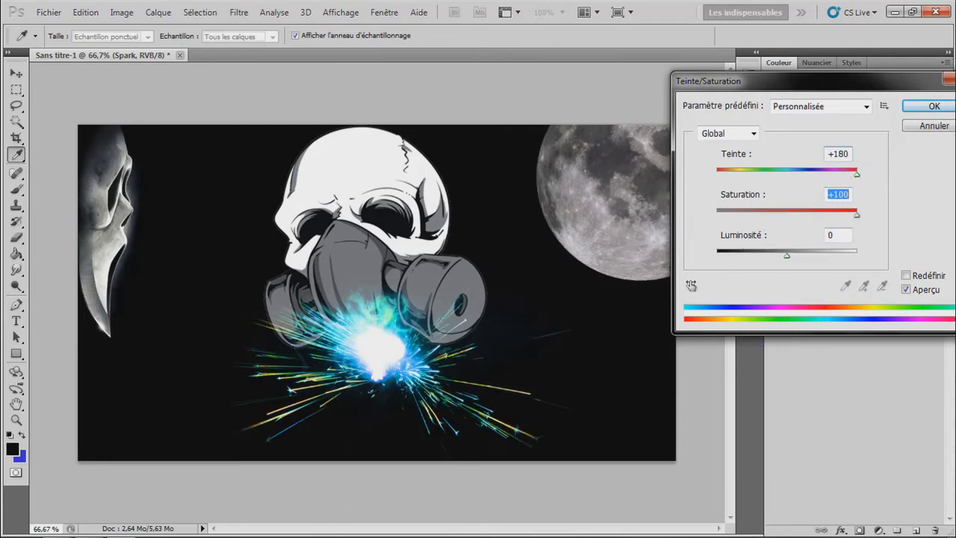
pyautogui.click(934, 106)
pyautogui.moveTo(392, 379); pyautogui.dragTo(382, 390)
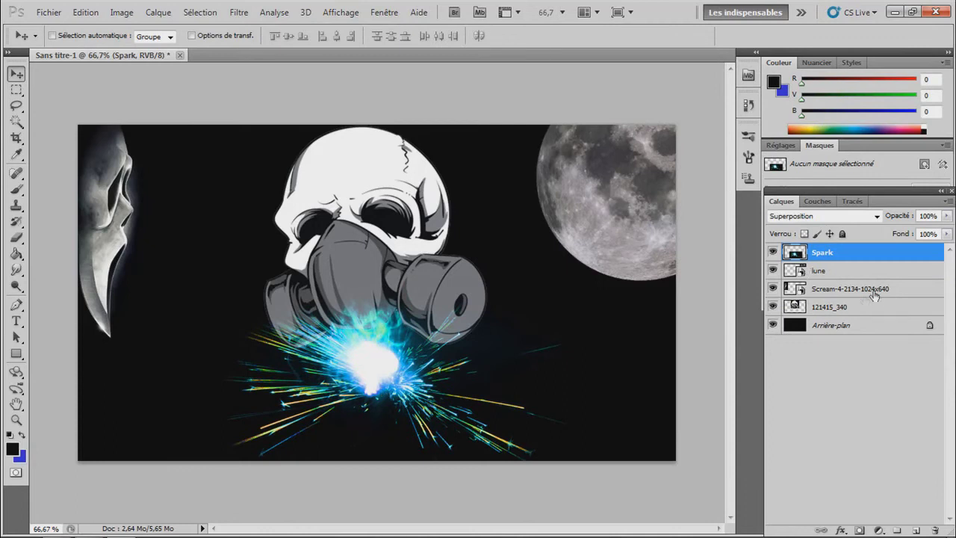
# Step: Scale the skull layer 121415_340 down to about 80% and centre it just below the canvas's upper edge
pyautogui.click(846, 308)
pyautogui.moveTo(334, 221); pyautogui.dragTo(333, 207)
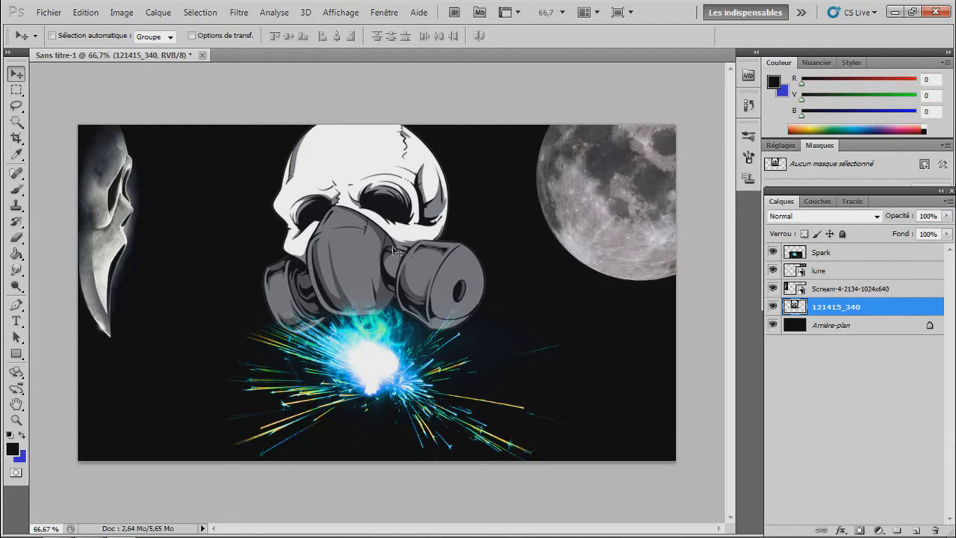
pyautogui.hotkey('ctrl', 't')
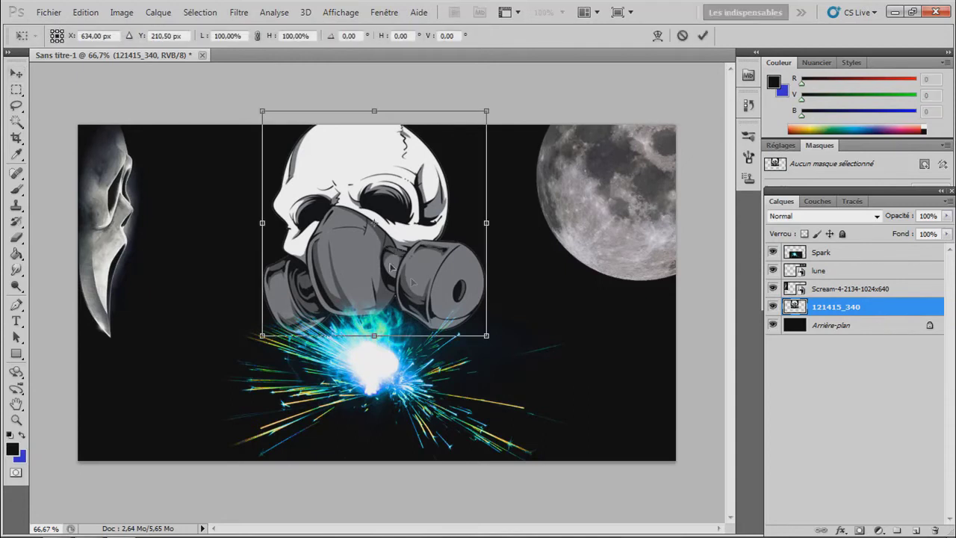
pyautogui.moveTo(486, 336); pyautogui.dragTo(439, 289)
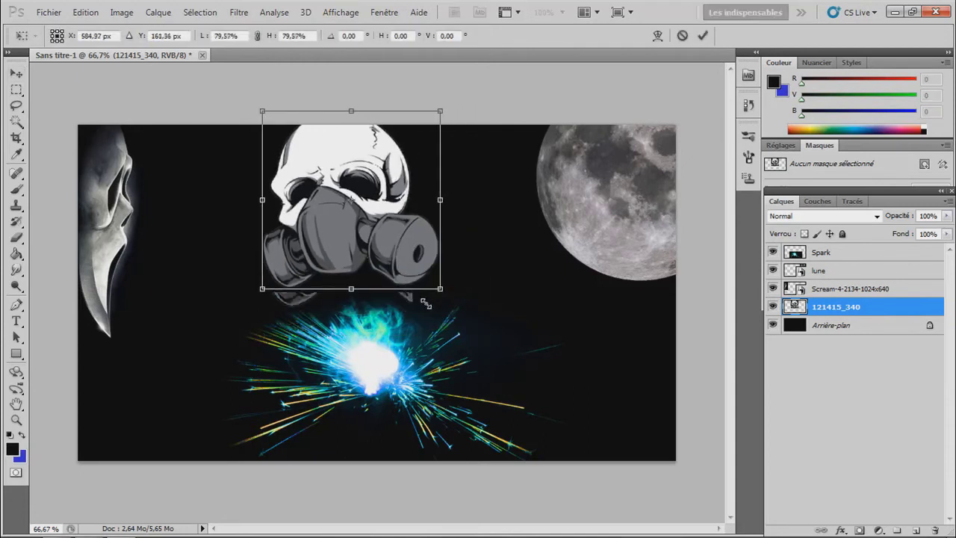
pyautogui.moveTo(388, 227); pyautogui.dragTo(417, 239)
pyautogui.press('Return')
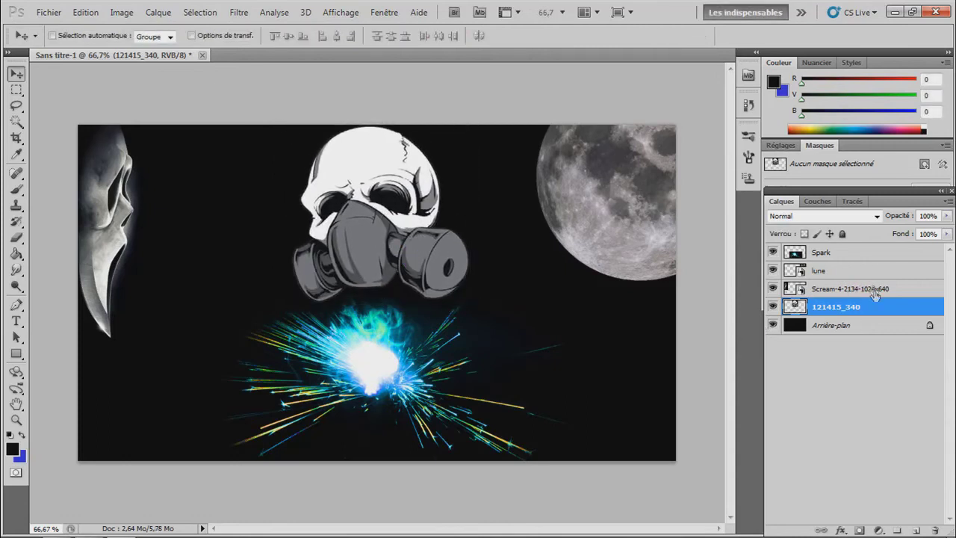
# Step: Duplicate the Spark layer beneath the original, rotate the copy by about 180° and align its bright core with the original burst
pyautogui.click(829, 253)
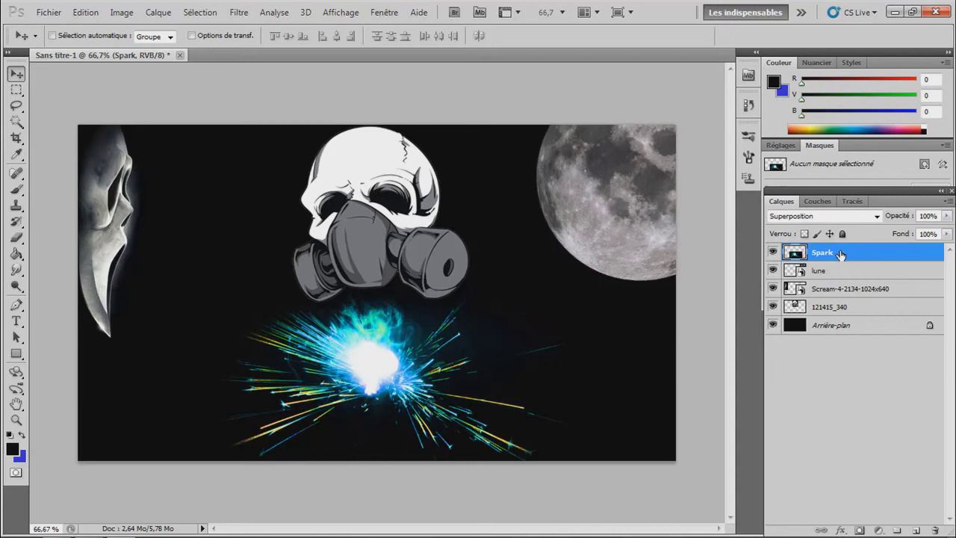
pyautogui.moveTo(840, 255); pyautogui.dragTo(870, 274)
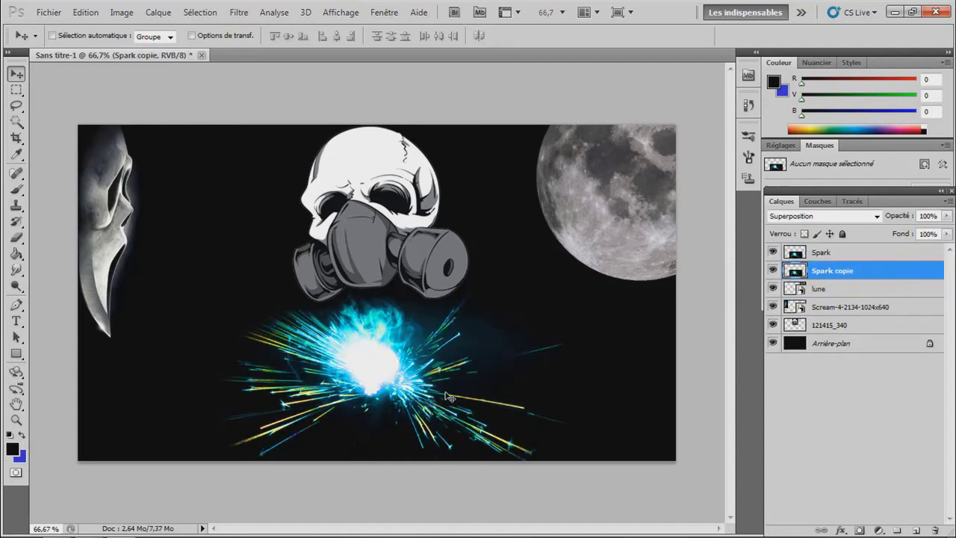
pyautogui.hotkey('ctrl', 't')
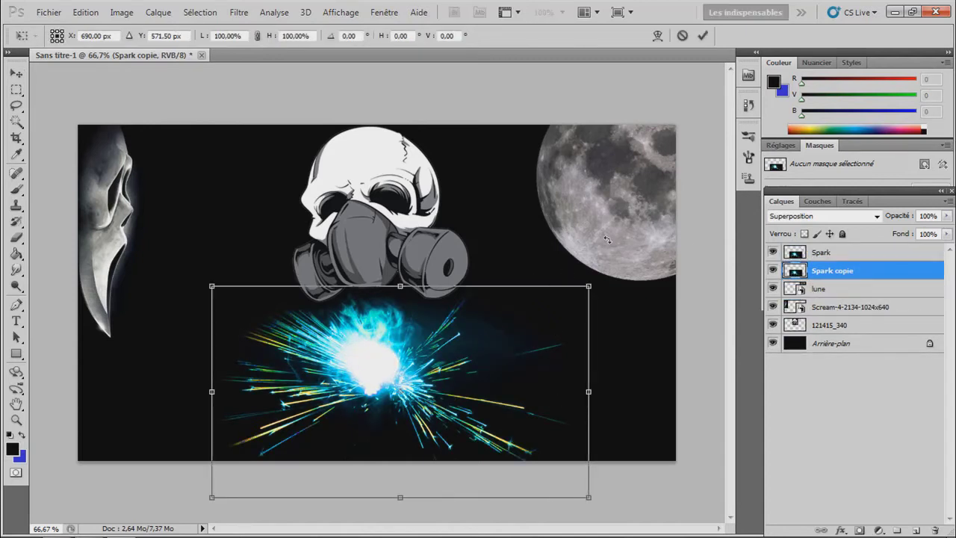
pyautogui.moveTo(642, 267); pyautogui.dragTo(277, 463)
pyautogui.moveTo(476, 431); pyautogui.dragTo(406, 346)
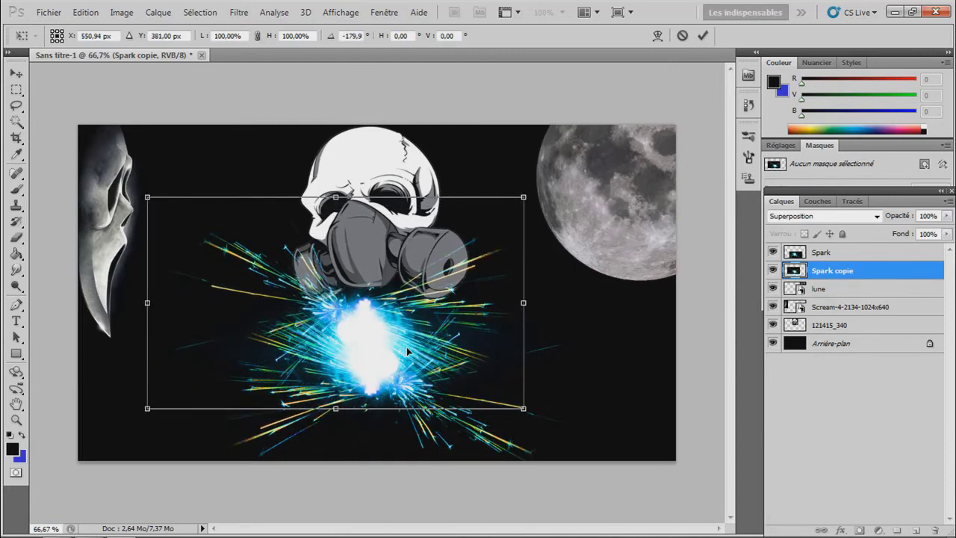
pyautogui.press('Return')
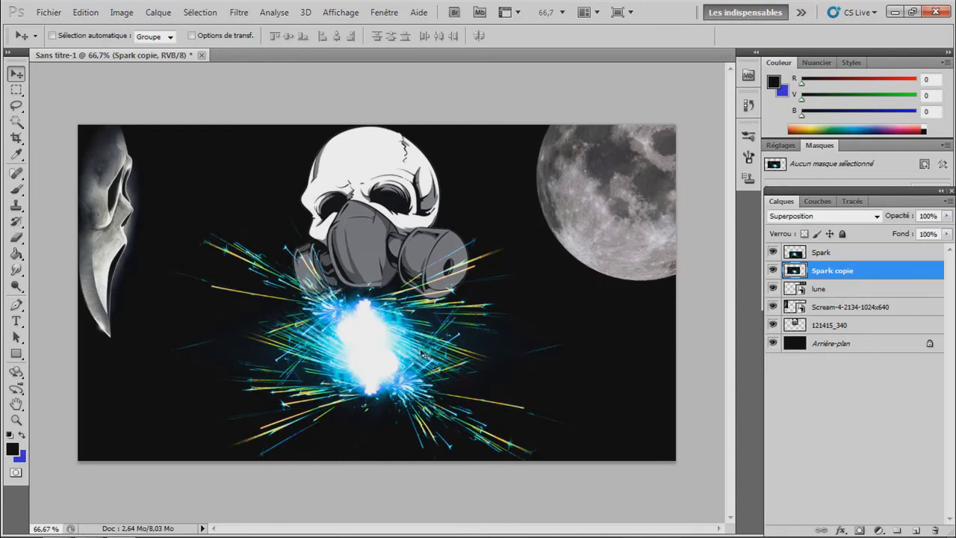
pyautogui.moveTo(388, 345); pyautogui.dragTo(399, 363)
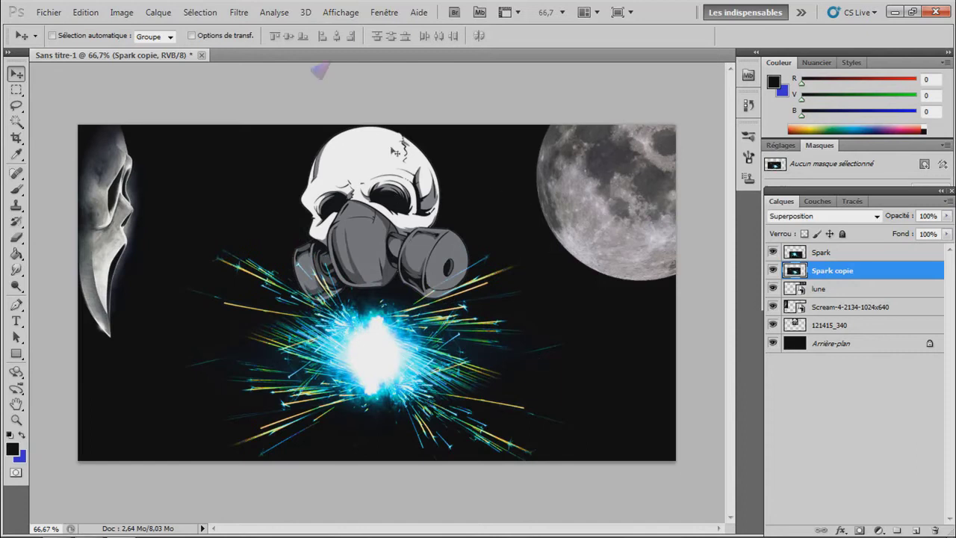
# Step: Place the dark-metal-texture image from the desktop and move its layer directly above the background layer
pyautogui.click(45, 12)
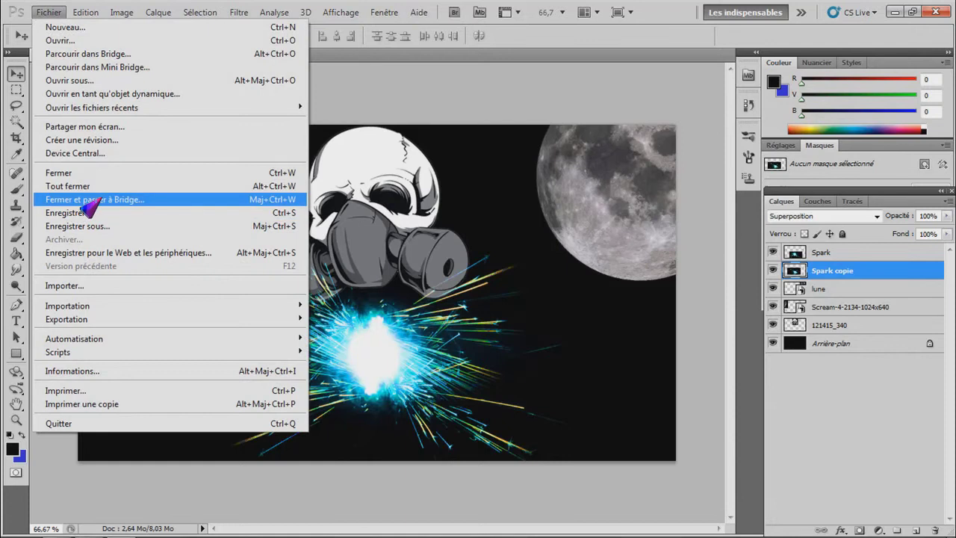
pyautogui.click(126, 290)
pyautogui.moveTo(672, 182); pyautogui.dragTo(677, 286)
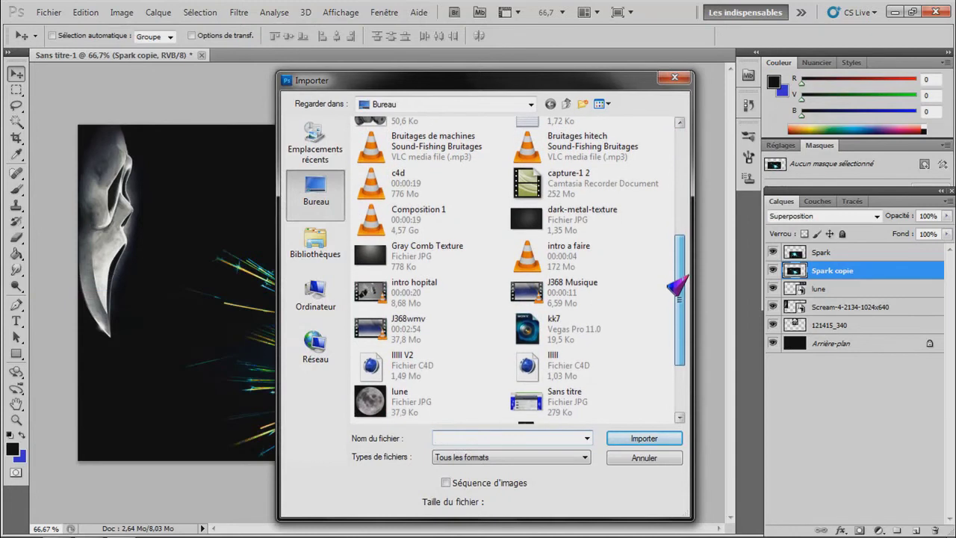
pyautogui.doubleClick(515, 218)
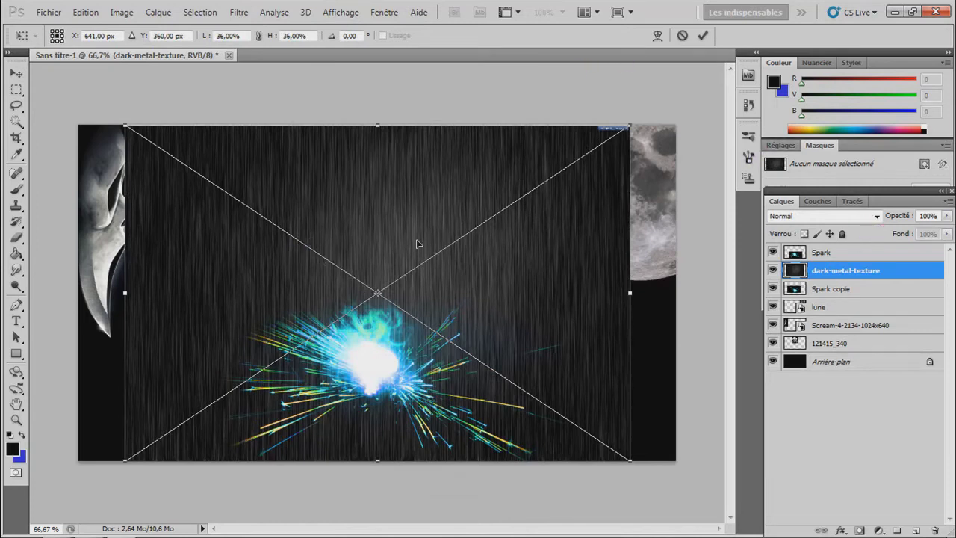
pyautogui.press('Return')
pyautogui.moveTo(866, 263); pyautogui.dragTo(835, 352)
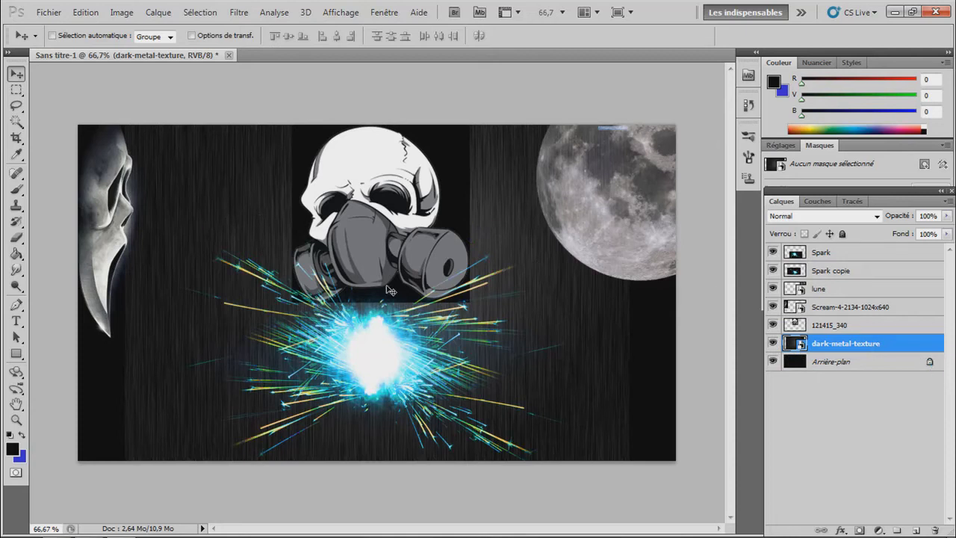
# Step: Move and enlarge the dark-metal-texture layer so it covers the whole canvas
pyautogui.hotkey('ctrl', 't')
pyautogui.moveTo(629, 120); pyautogui.dragTo(686, 126)
pyautogui.moveTo(602, 268); pyautogui.dragTo(544, 266)
pyautogui.moveTo(628, 125); pyautogui.dragTo(712, 96)
pyautogui.press('Return')
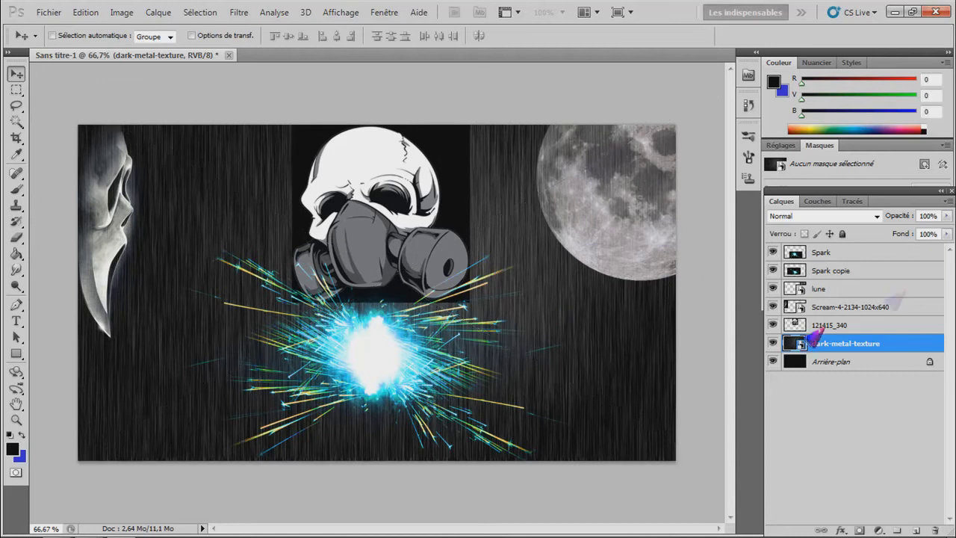
# Step: Try the Fondu blend mode on the dark-metal-texture layer, and set it to Obscurcir instead
pyautogui.click(822, 216)
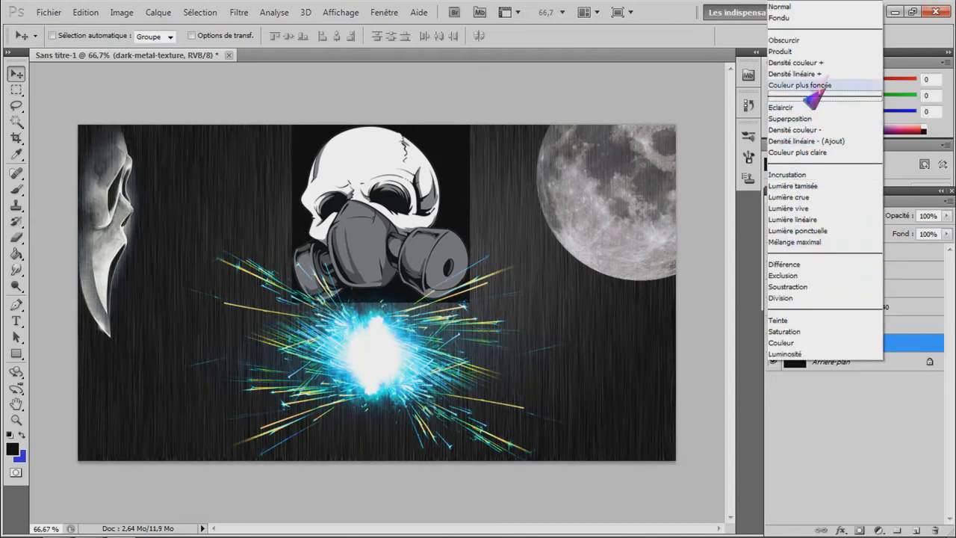
pyautogui.click(821, 17)
pyautogui.click(829, 216)
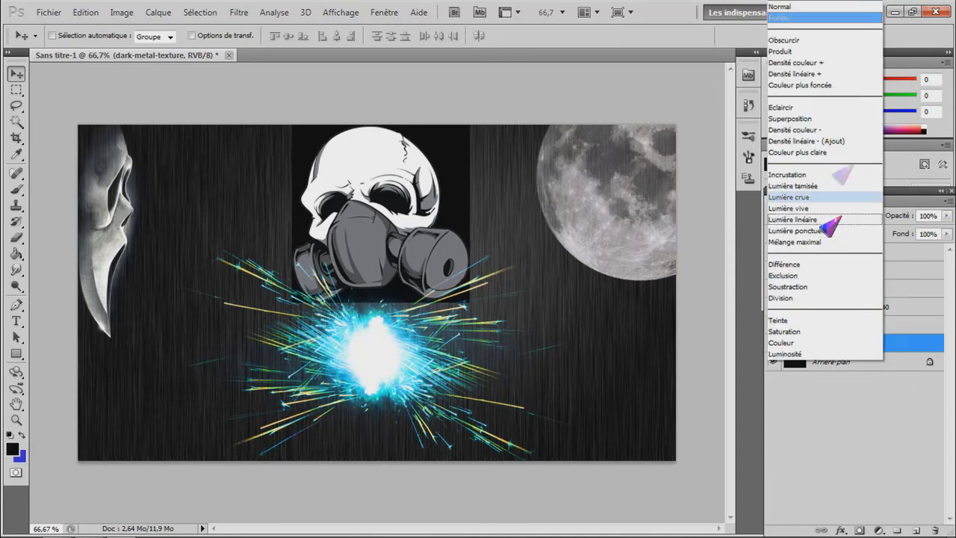
pyautogui.click(877, 40)
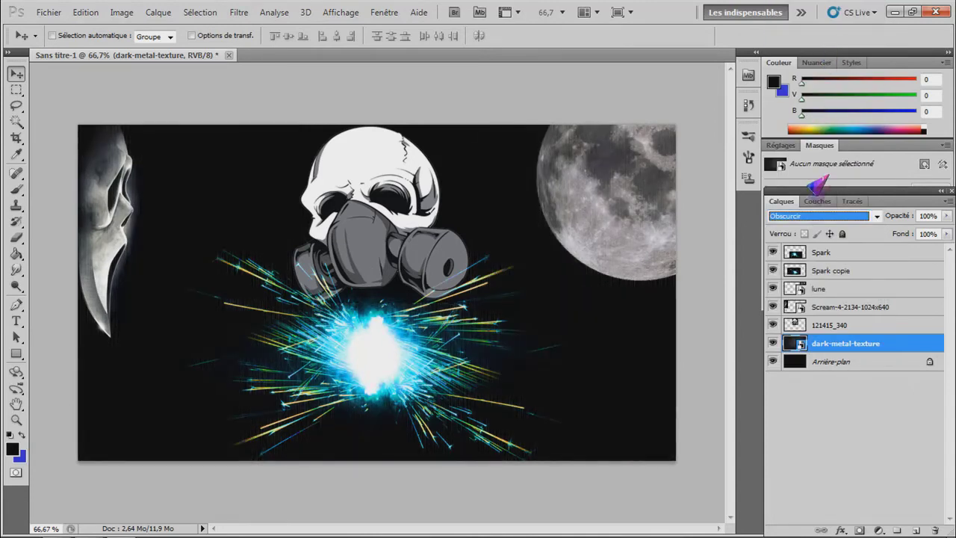
# Step: Try the Produit blend mode on the dark-metal-texture layer, and set it to Eclaircir instead
pyautogui.click(824, 216)
pyautogui.click(824, 65)
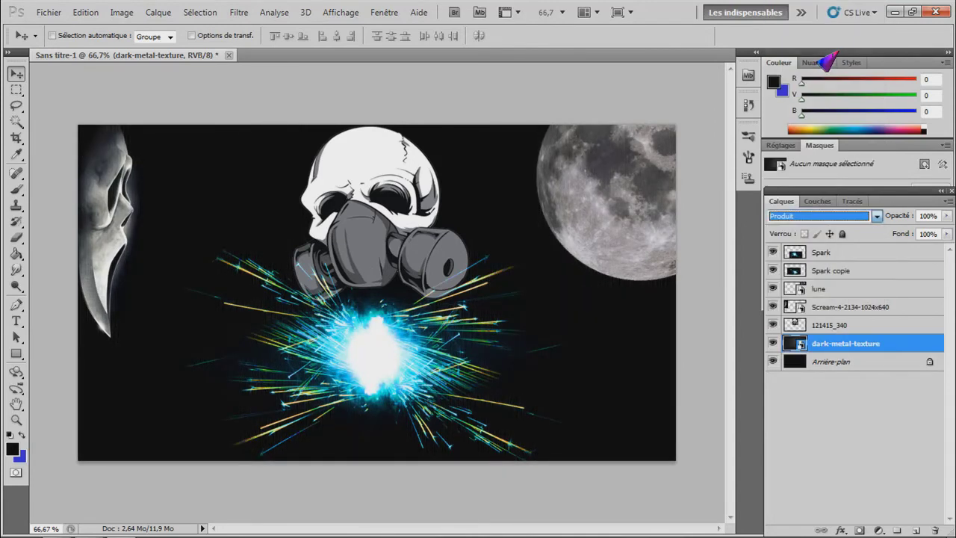
pyautogui.click(835, 218)
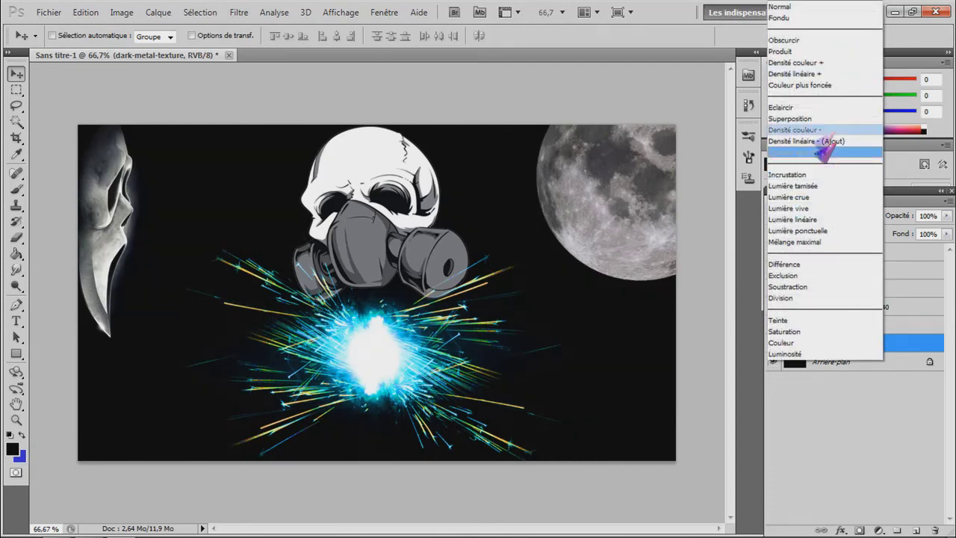
pyautogui.click(822, 108)
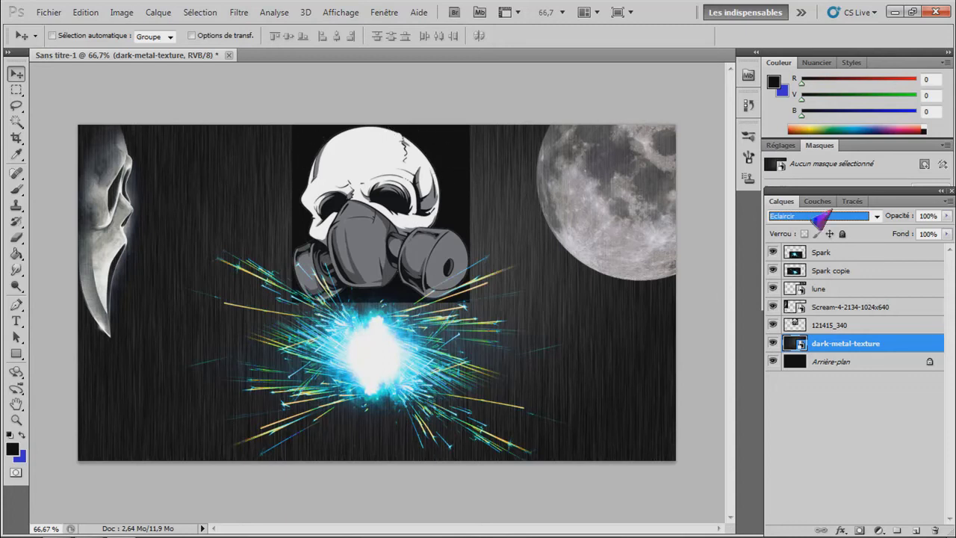
# Step: Check the blend modes of the layers above the texture and set the 121415_340 skull layer to Superposition
pyautogui.click(829, 256)
pyautogui.click(840, 274)
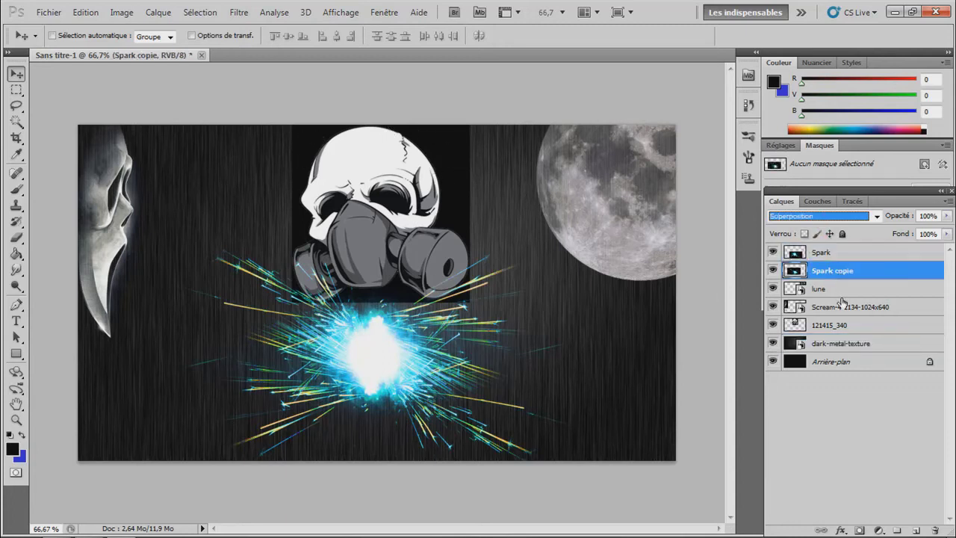
pyautogui.click(840, 294)
pyautogui.click(848, 315)
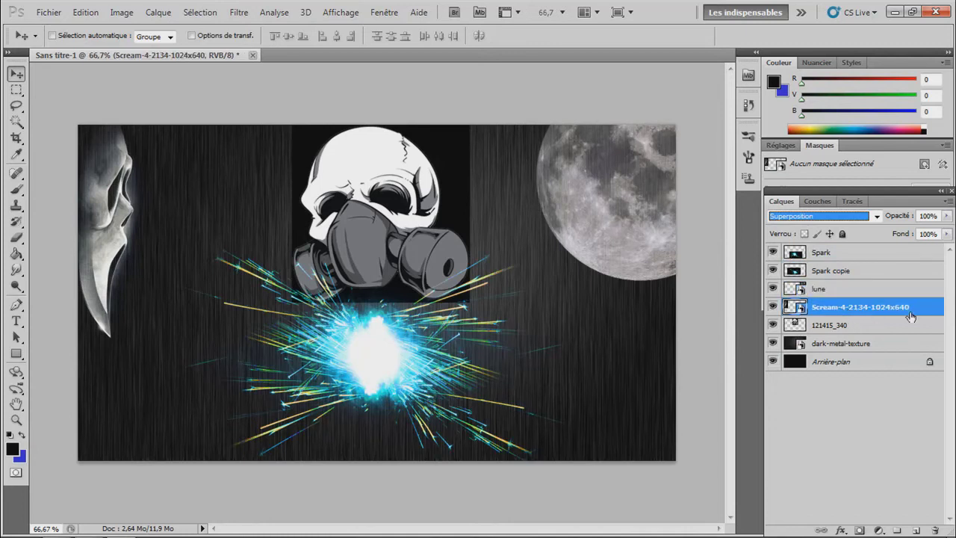
pyautogui.click(829, 326)
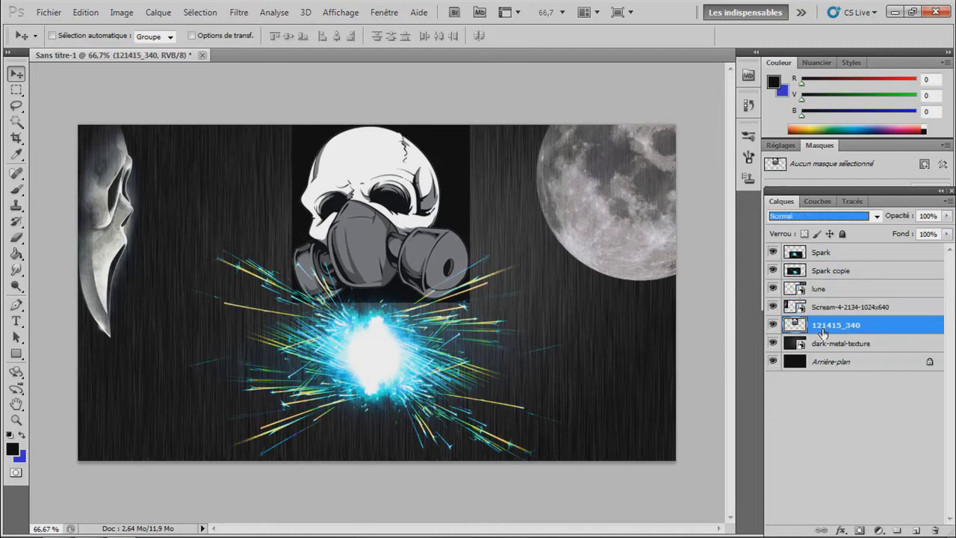
pyautogui.click(773, 217)
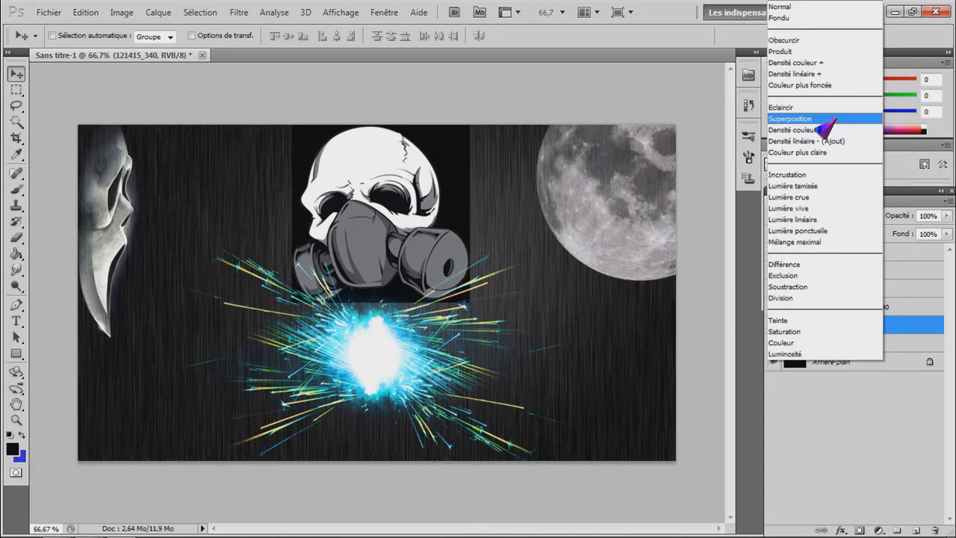
pyautogui.click(790, 118)
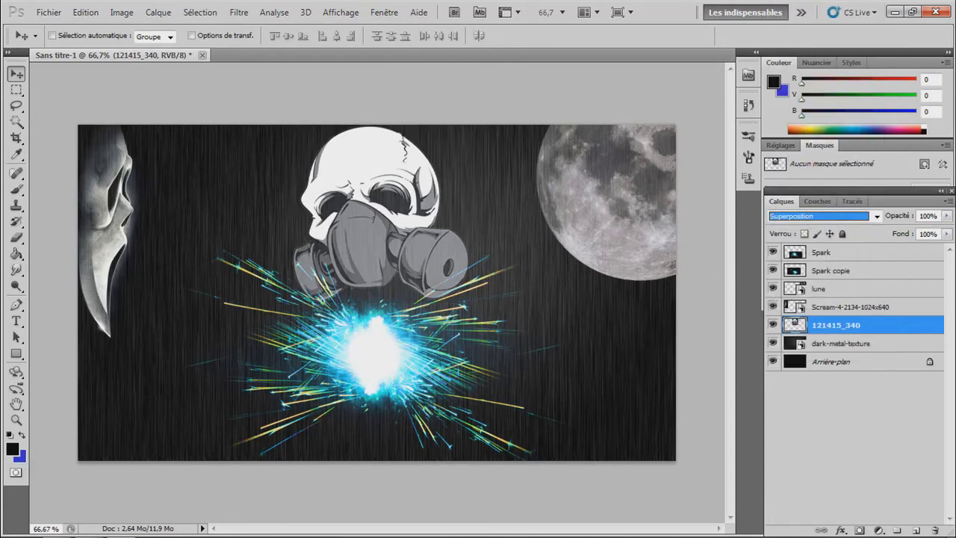
# Step: Set the Eraser to 0% hardness and 10% opacity, and rasterize the dark-metal-texture smart object for erasing
pyautogui.click(850, 349)
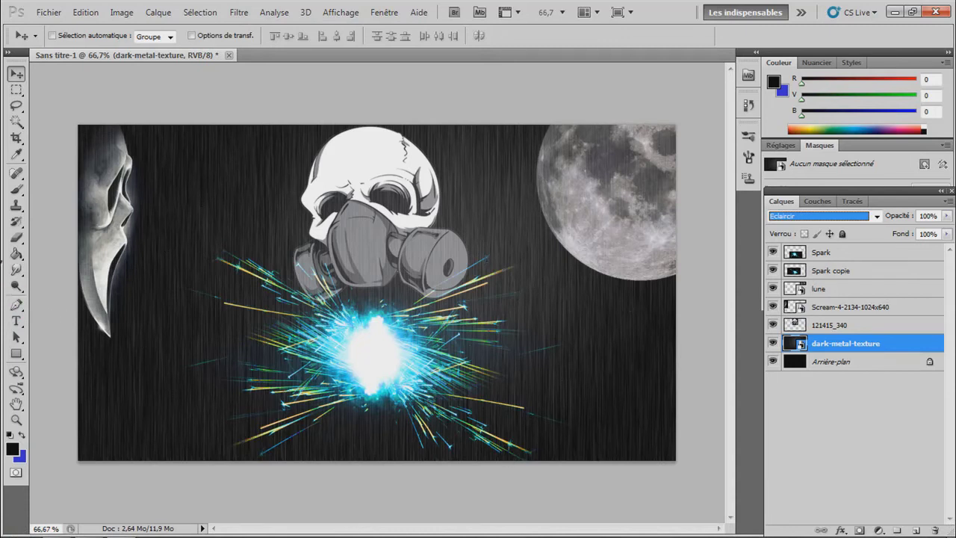
pyautogui.click(14, 239)
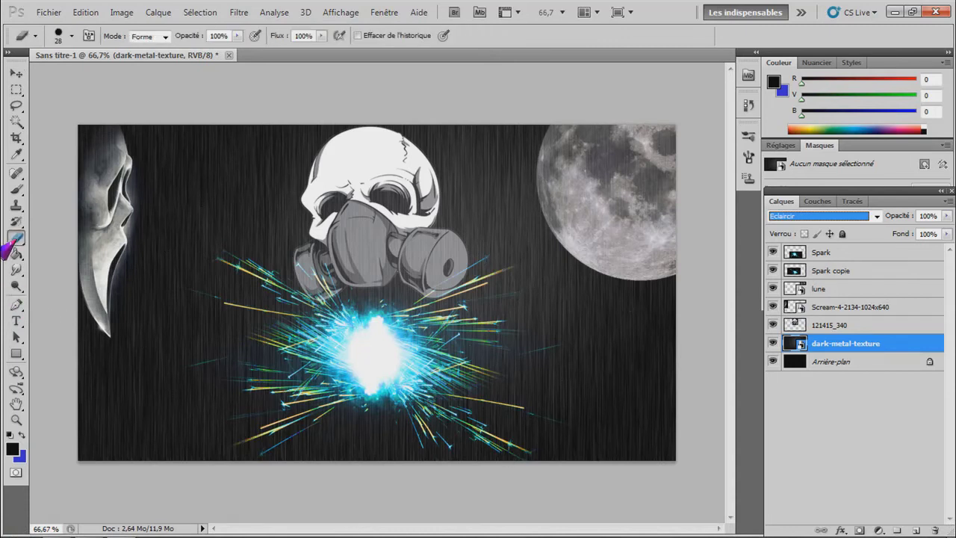
pyautogui.click(72, 35)
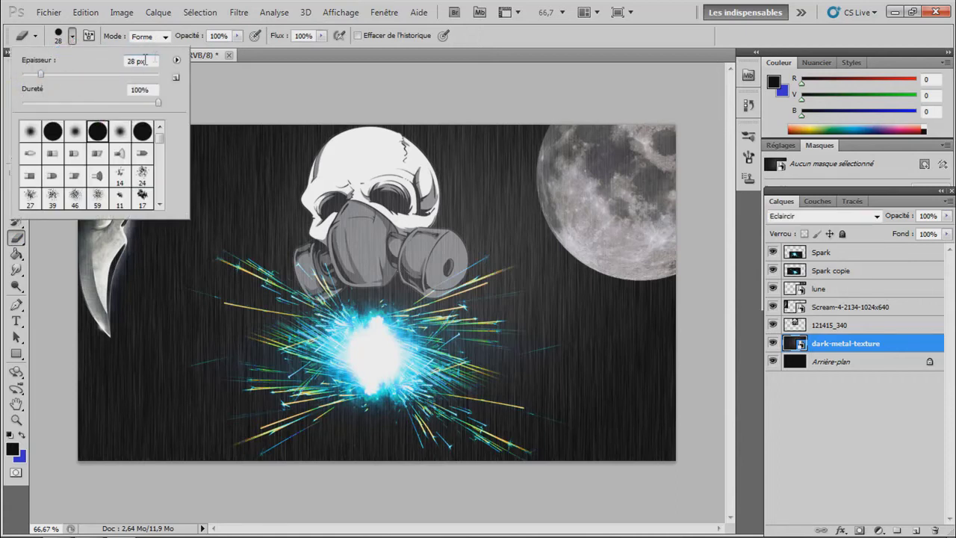
pyautogui.moveTo(147, 109); pyautogui.dragTo(24, 112)
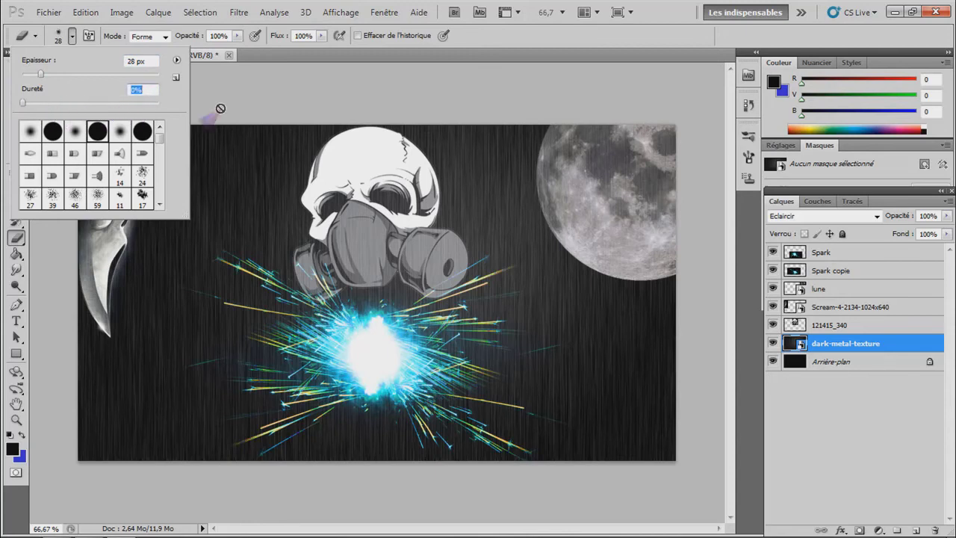
pyautogui.moveTo(191, 39); pyautogui.dragTo(170, 37)
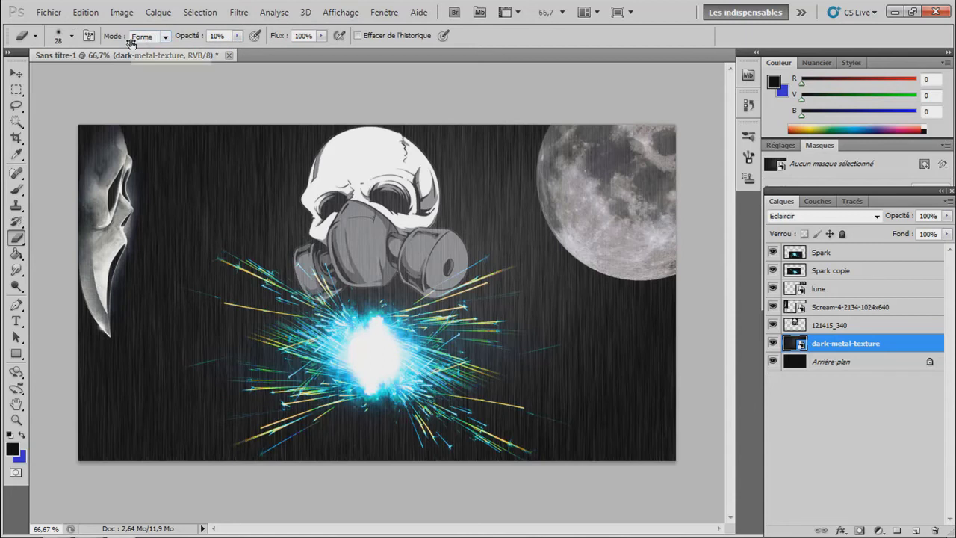
pyautogui.click(504, 302)
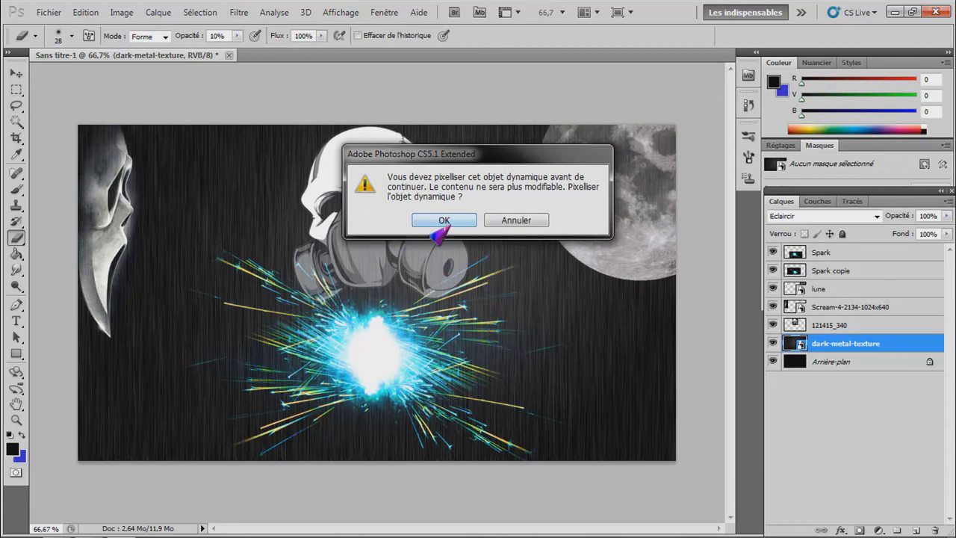
pyautogui.click(441, 221)
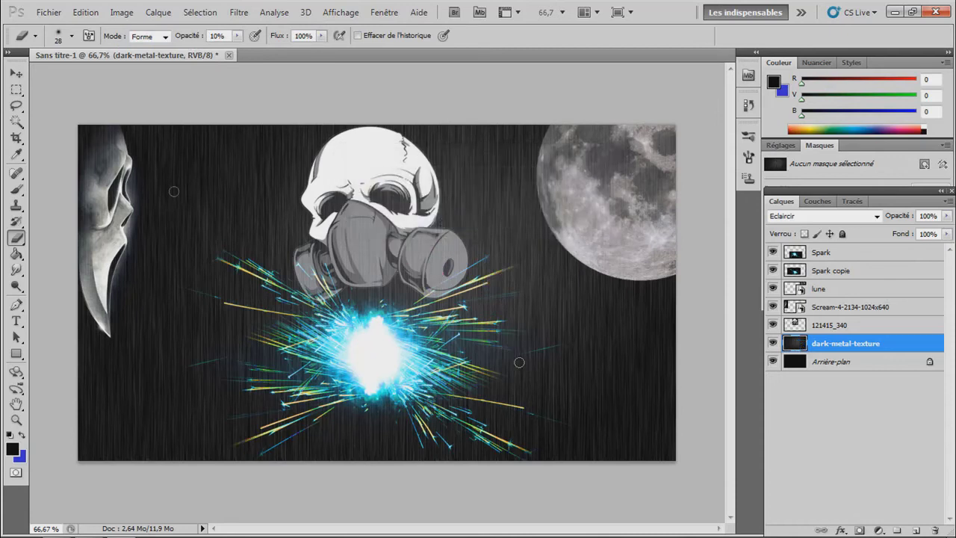
# Step: Erase the dark-metal-texture layer softly around the canvas edges with a 380 px Eraser at 50% opacity
pyautogui.click(60, 39)
pyautogui.moveTo(58, 74); pyautogui.dragTo(155, 74)
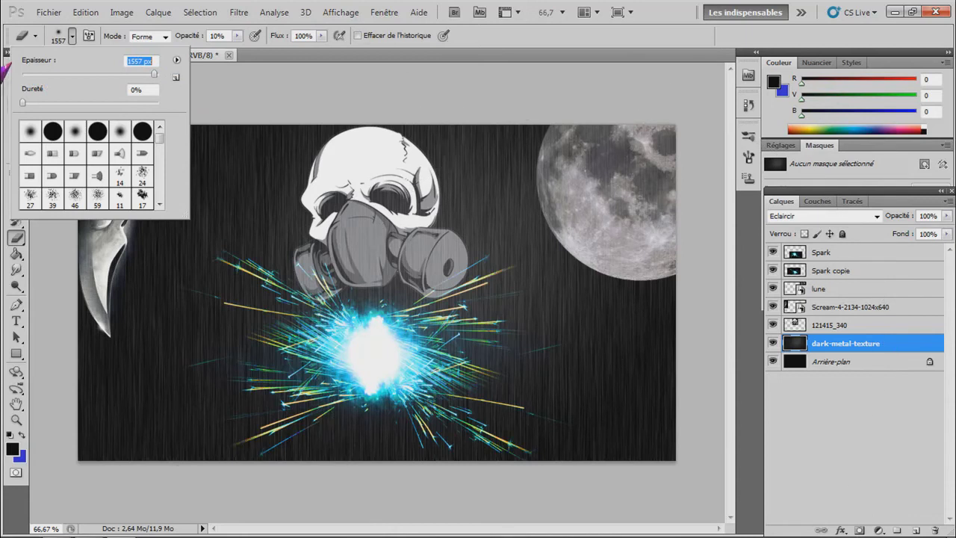
pyautogui.click(137, 75)
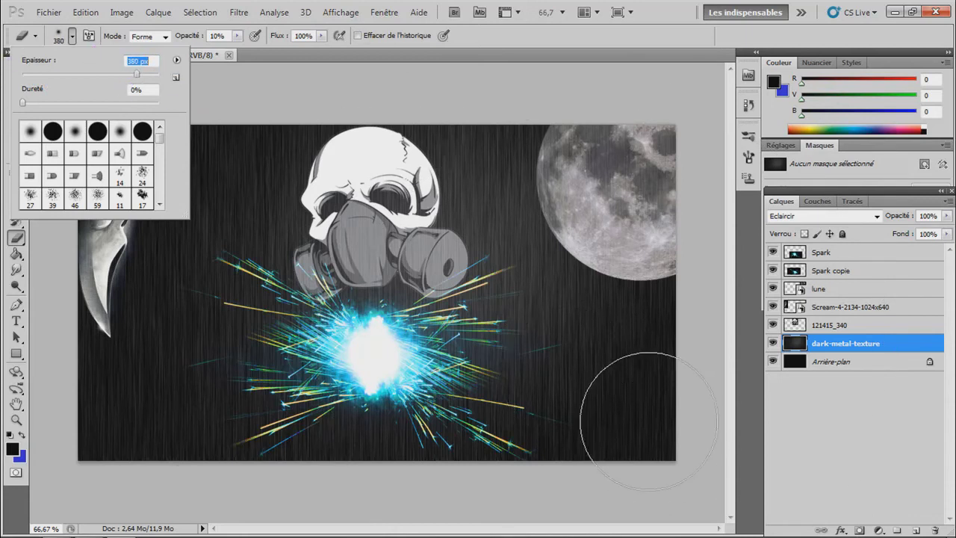
pyautogui.press('Return')
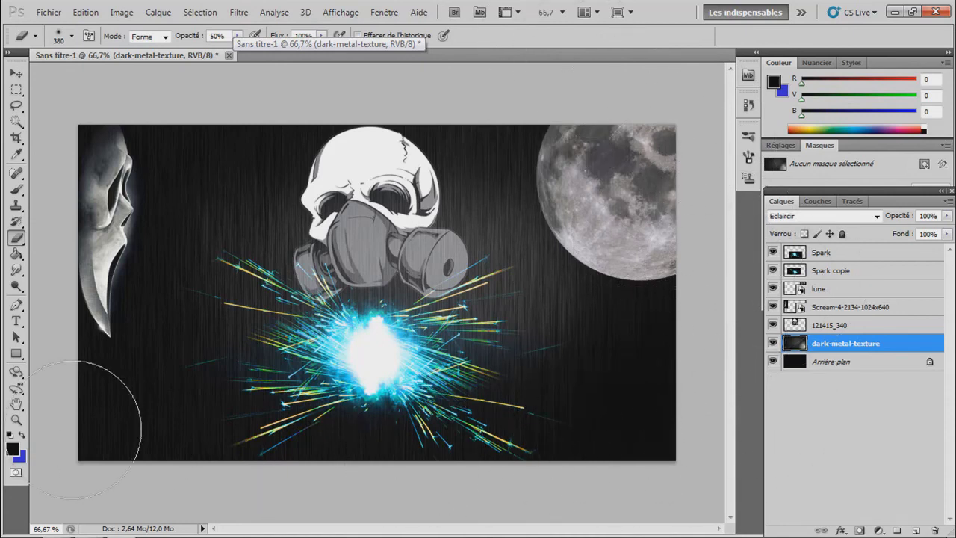
pyautogui.moveTo(104, 461)
pyautogui.mouseDown()
pyautogui.moveTo(21, 232)
pyautogui.moveTo(108, 400)
pyautogui.moveTo(134, 359)
pyautogui.moveTo(150, 440)
pyautogui.moveTo(171, 172)
pyautogui.moveTo(59, 112)
pyautogui.moveTo(74, 147)
pyautogui.moveTo(191, 137)
pyautogui.moveTo(66, 302)
pyautogui.moveTo(82, 401)
pyautogui.moveTo(134, 426)
pyautogui.moveTo(167, 485)
pyautogui.moveTo(529, 407)
pyautogui.moveTo(576, 299)
pyautogui.moveTo(533, 127)
pyautogui.moveTo(642, 230)
pyautogui.mouseUp()
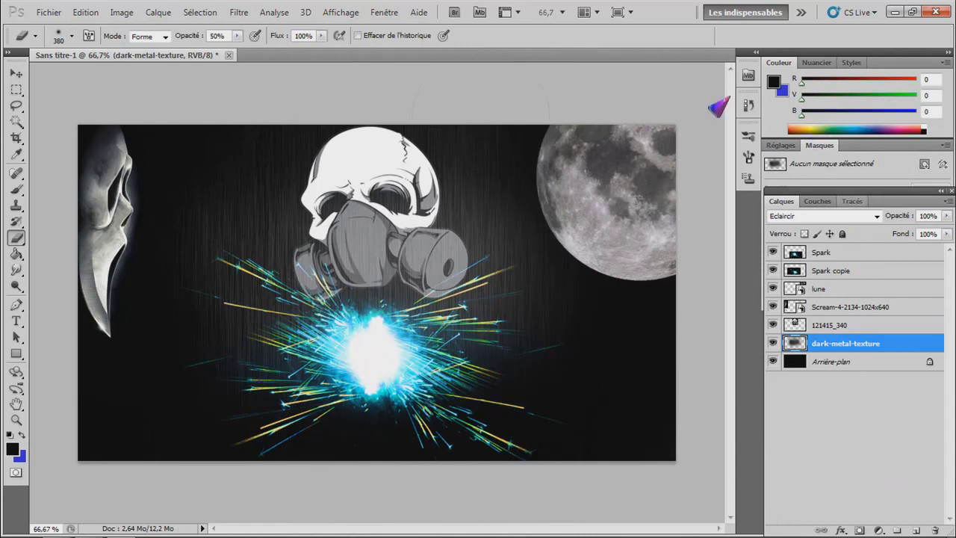
# Step: Start saving a copy of the image to the desktop in JPEG format, without replacing the existing Sans titre-1.jpg
pyautogui.click(46, 13)
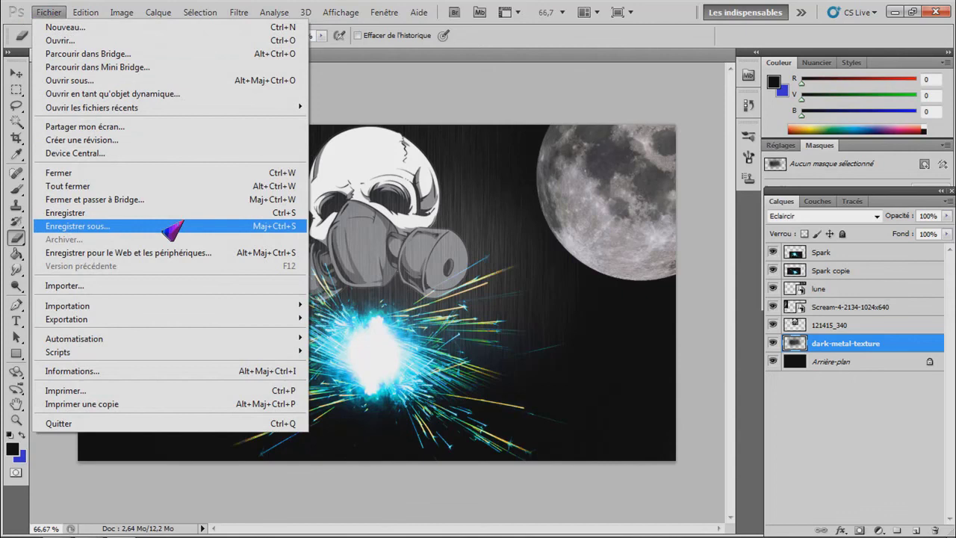
pyautogui.click(90, 225)
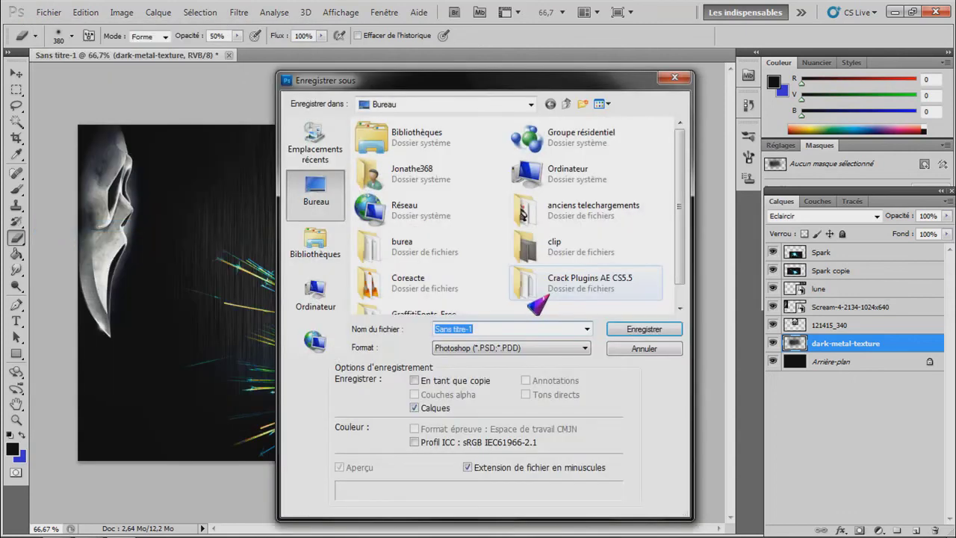
pyautogui.click(552, 349)
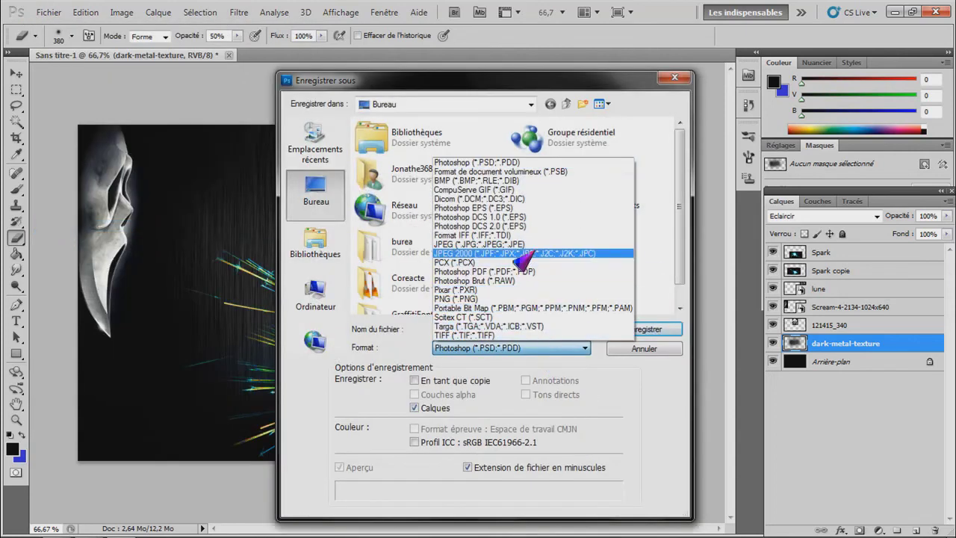
pyautogui.click(459, 245)
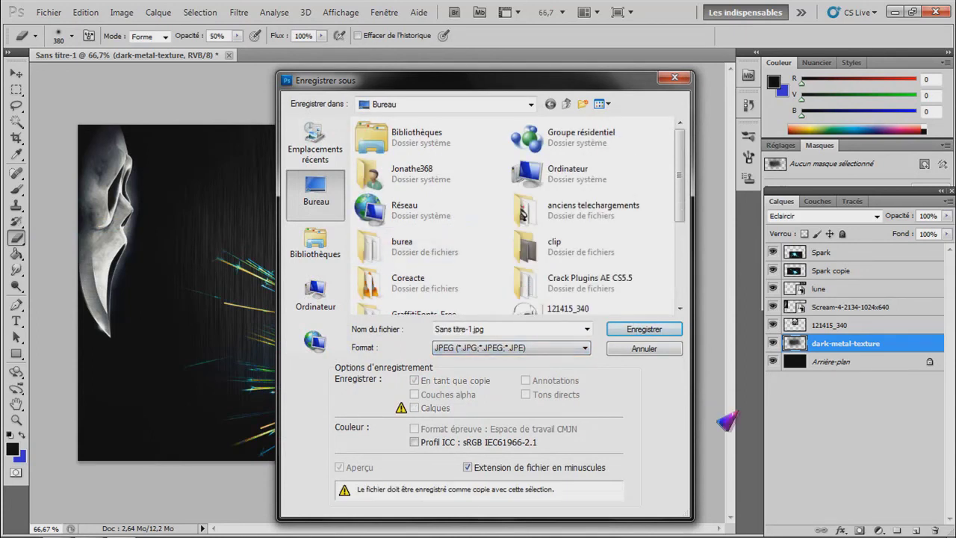
pyautogui.click(640, 332)
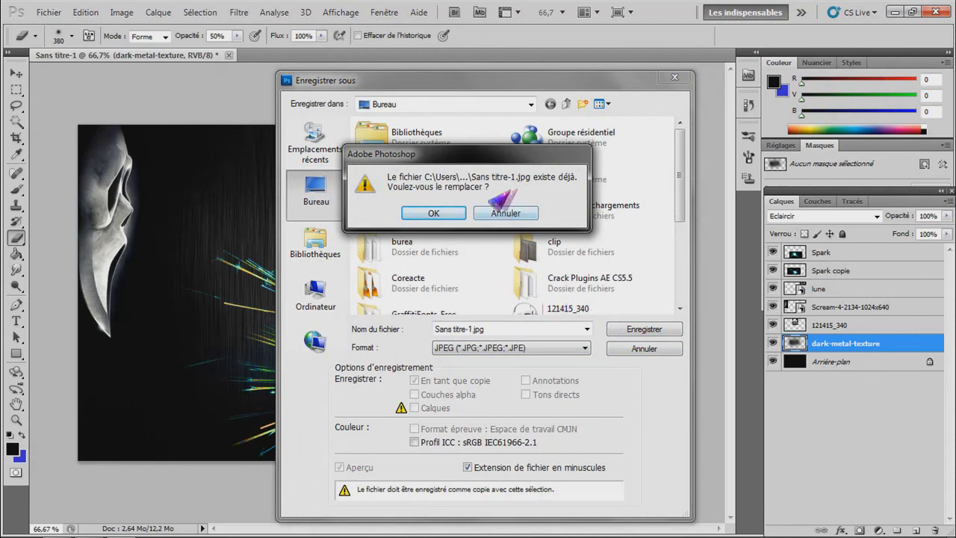
pyautogui.click(523, 214)
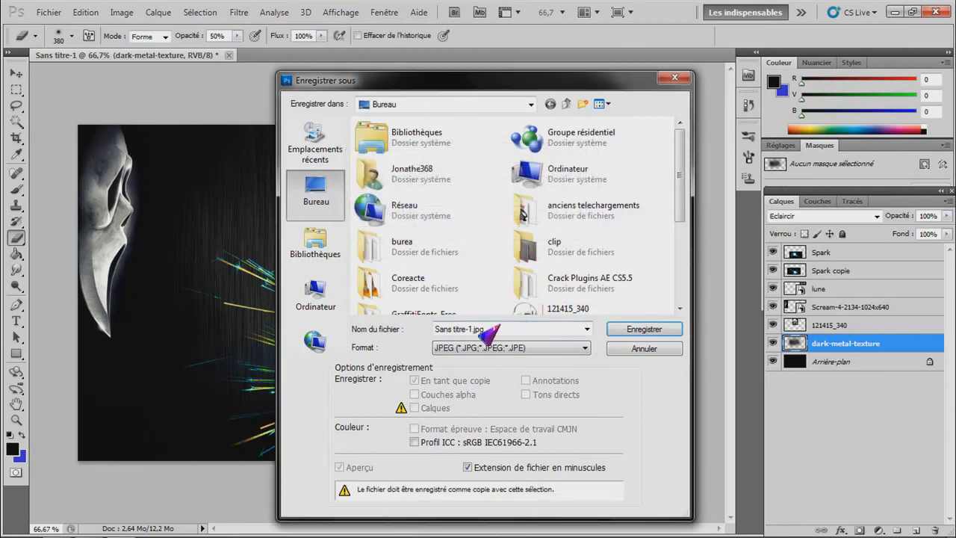
# Step: Name the JPEG file tuto PS and save it at Maximum quality 12 with the progressive optimized format
pyautogui.moveTo(493, 332); pyautogui.dragTo(328, 330)
pyautogui.write('t')
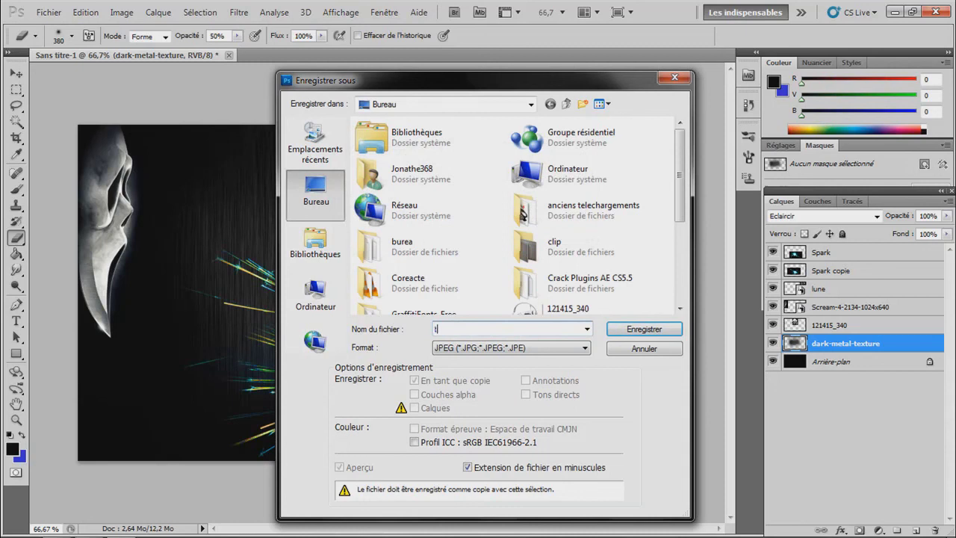
pyautogui.write('uto ')
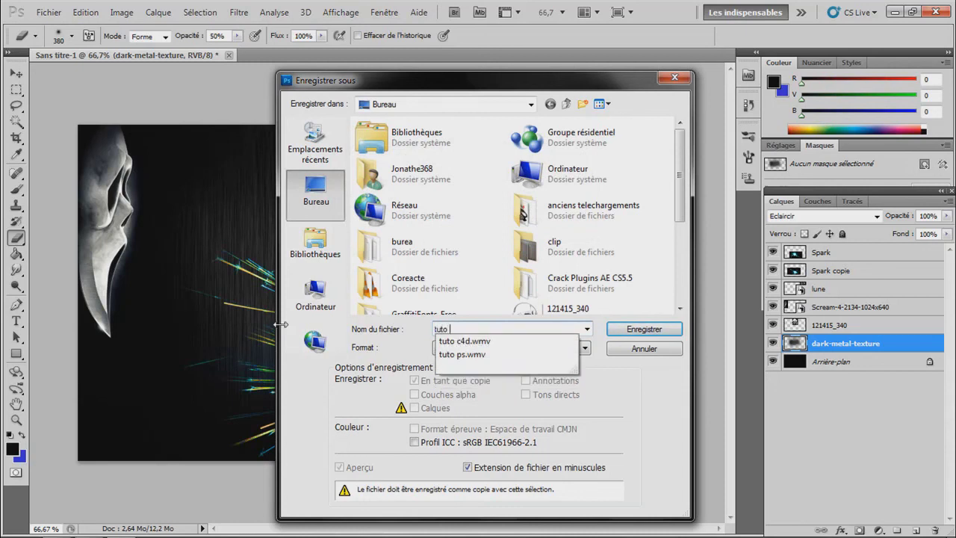
pyautogui.write('PS')
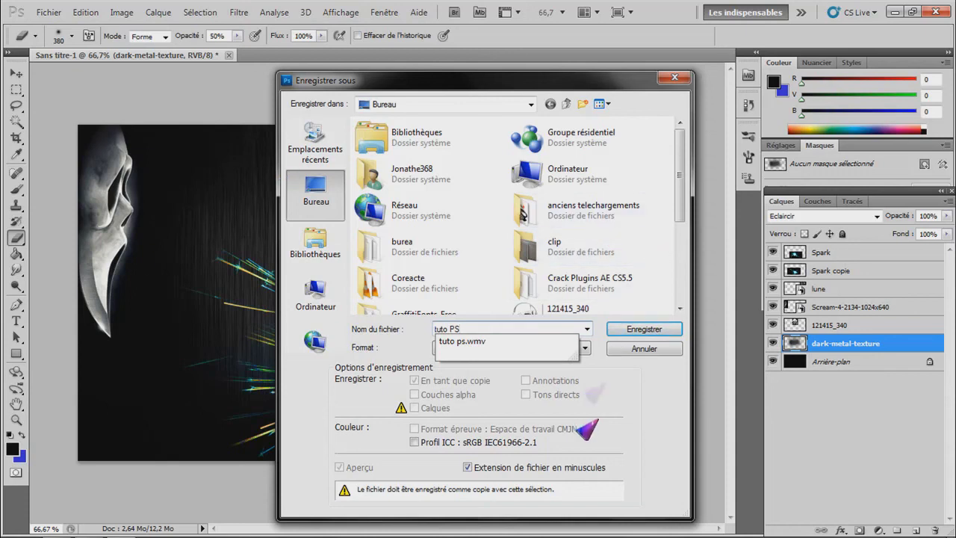
pyautogui.click(644, 330)
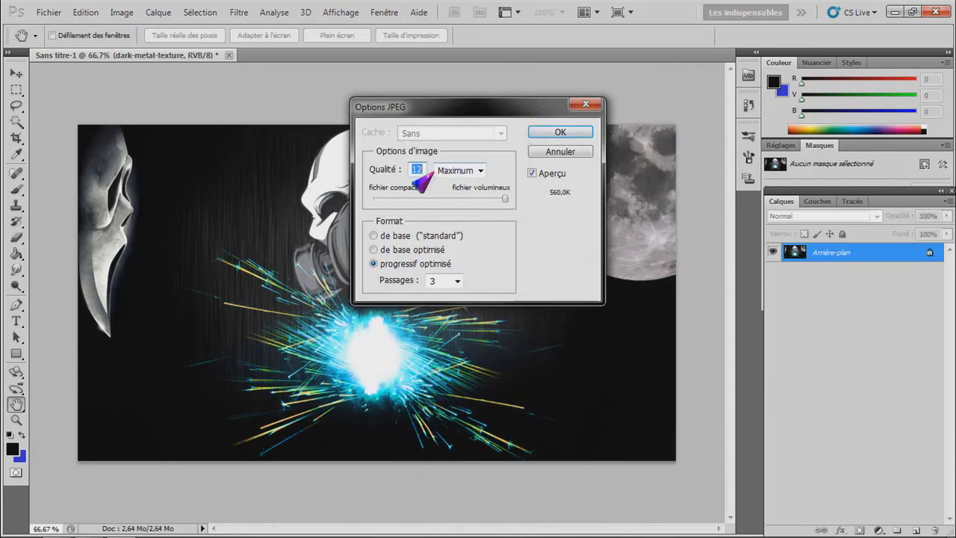
pyautogui.moveTo(505, 199); pyautogui.dragTo(572, 222)
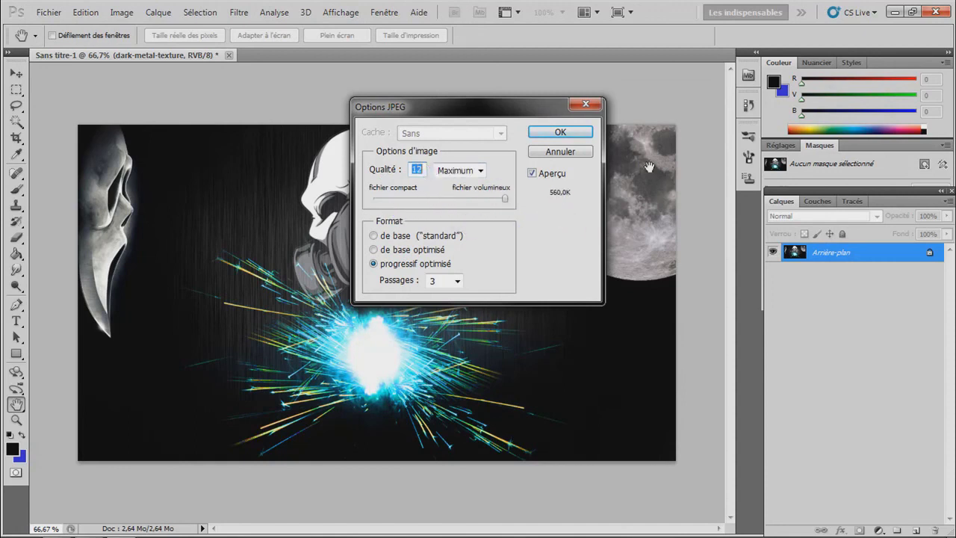
pyautogui.click(559, 135)
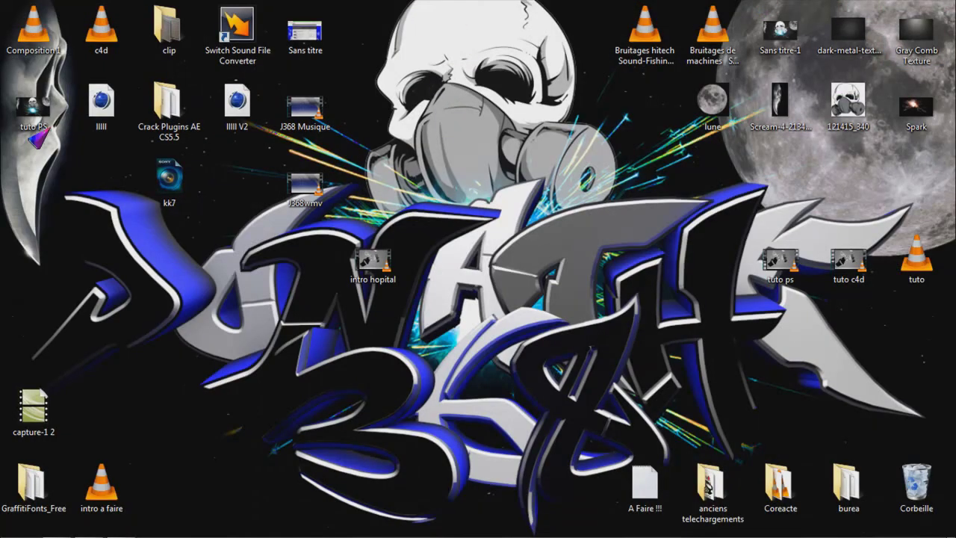
# Step: Switch to the desktop, view the exported tuto PS image in the Windows photo viewer, and close it
pyautogui.doubleClick(33, 106)
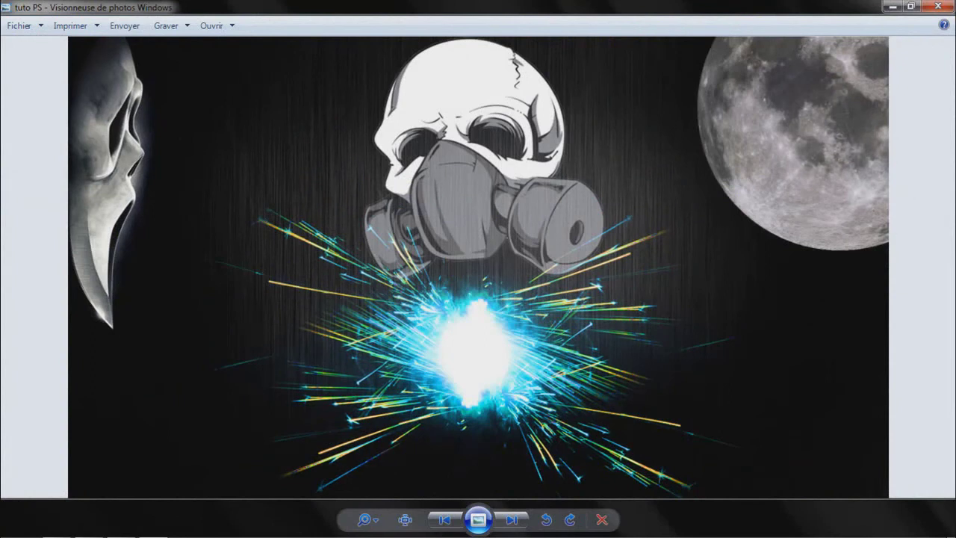
pyautogui.click(939, 6)
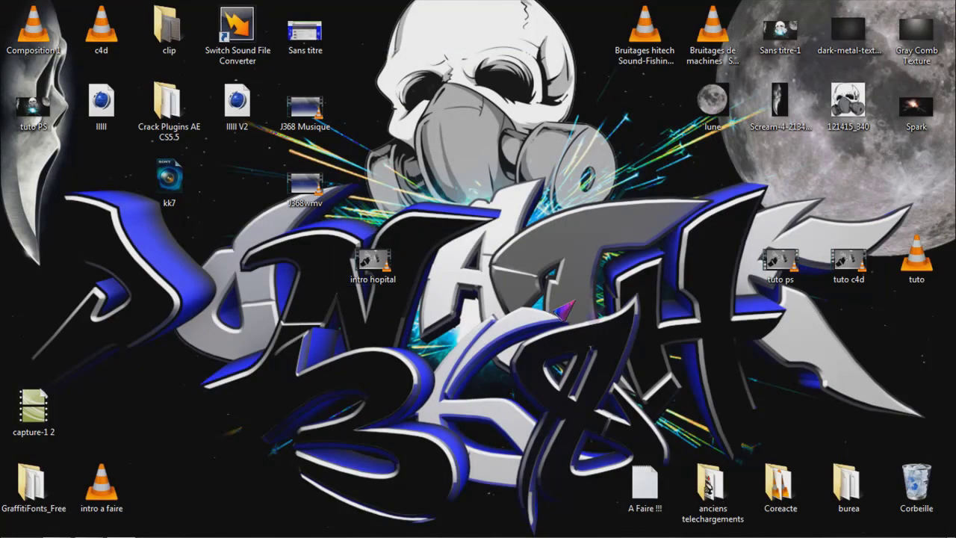